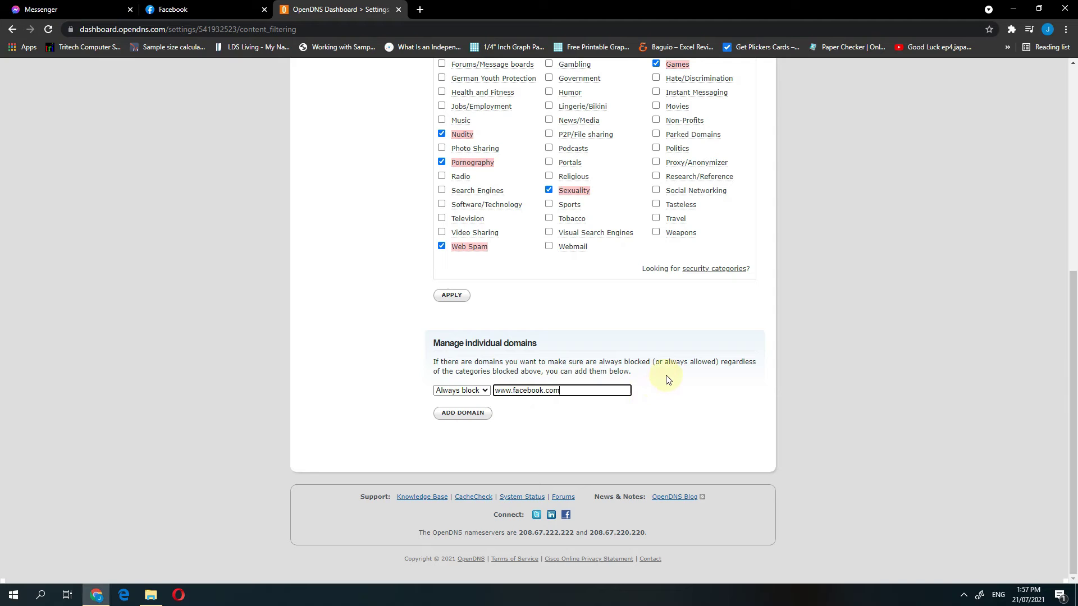
Step: Erase the facebook domain from Manage individual domains and review the Custom blocked categories
key(BackSpace)
key(BackSpace)
key(BackSpace)
key(BackSpace)
key(BackSpace)
key(BackSpace)
key(BackSpace)
key(BackSpace)
key(BackSpace)
key(BackSpace)
key(BackSpace)
key(BackSpace)
key(BackSpace)
key(BackSpace)
key(BackSpace)
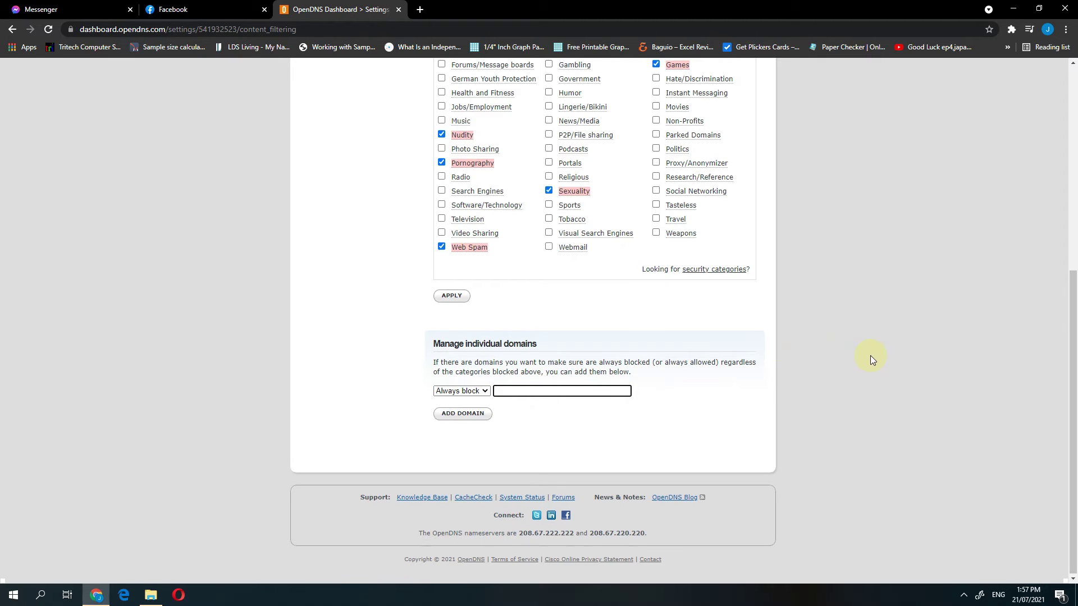
scroll(870, 357, up, 4)
scroll(870, 356, up, 2)
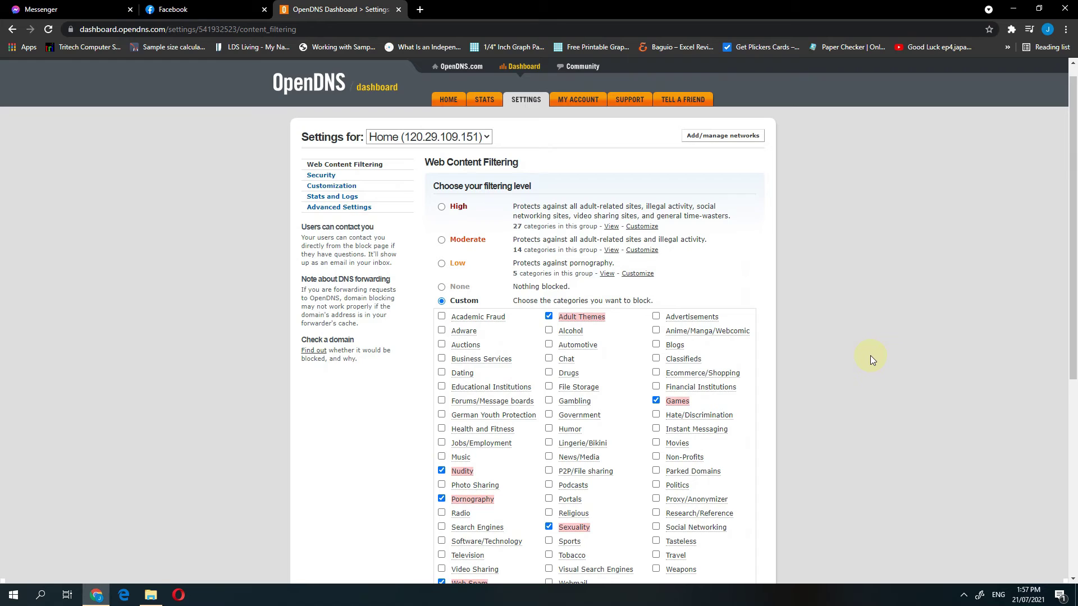
scroll(870, 357, down, 3)
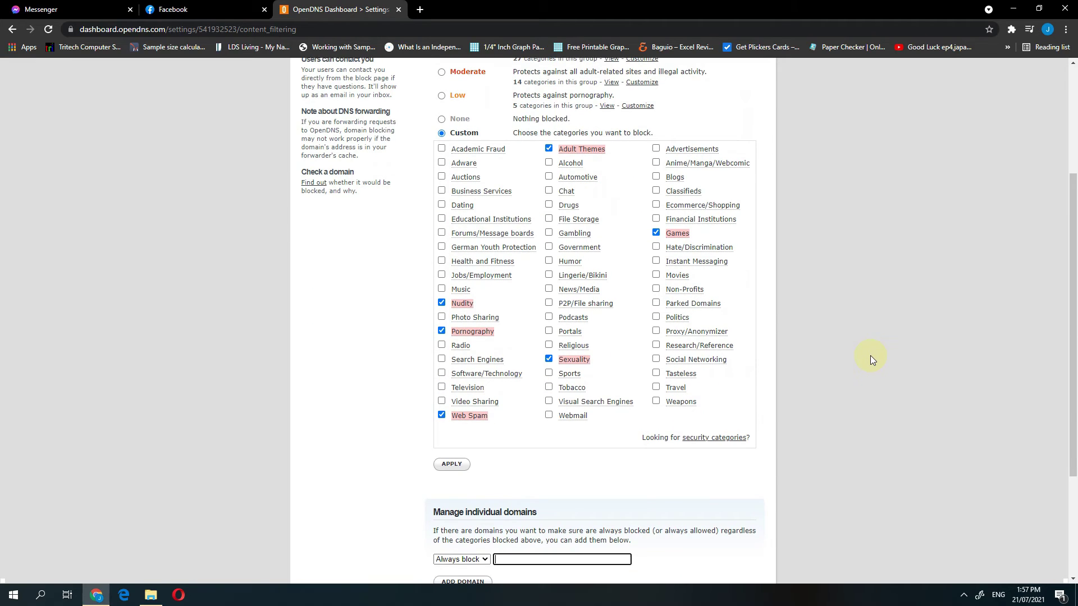
scroll(870, 360, up, 2)
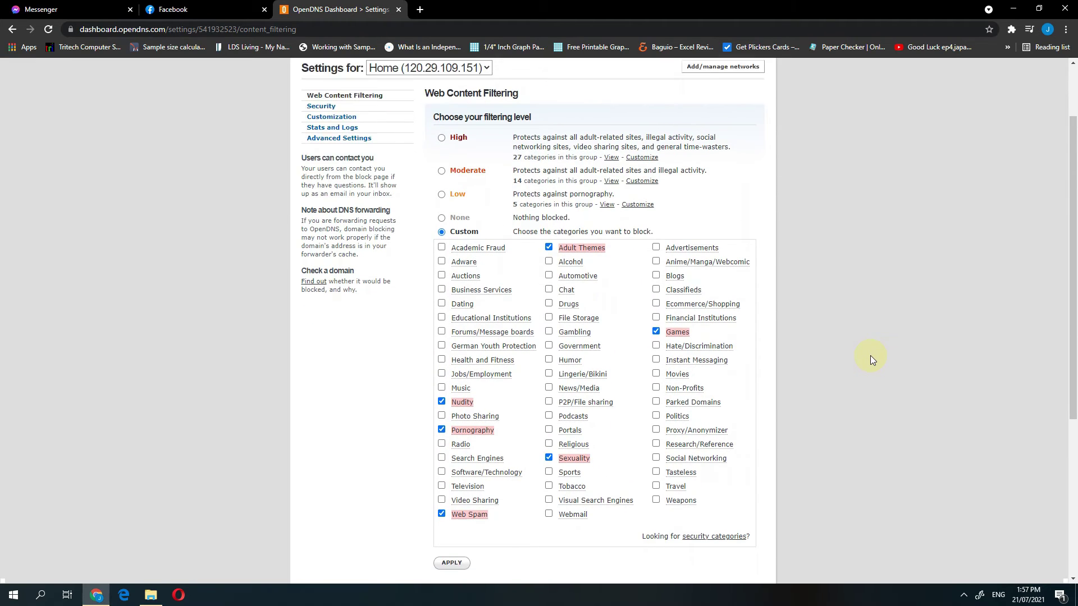
scroll(870, 358, down, 2)
scroll(870, 356, down, 3)
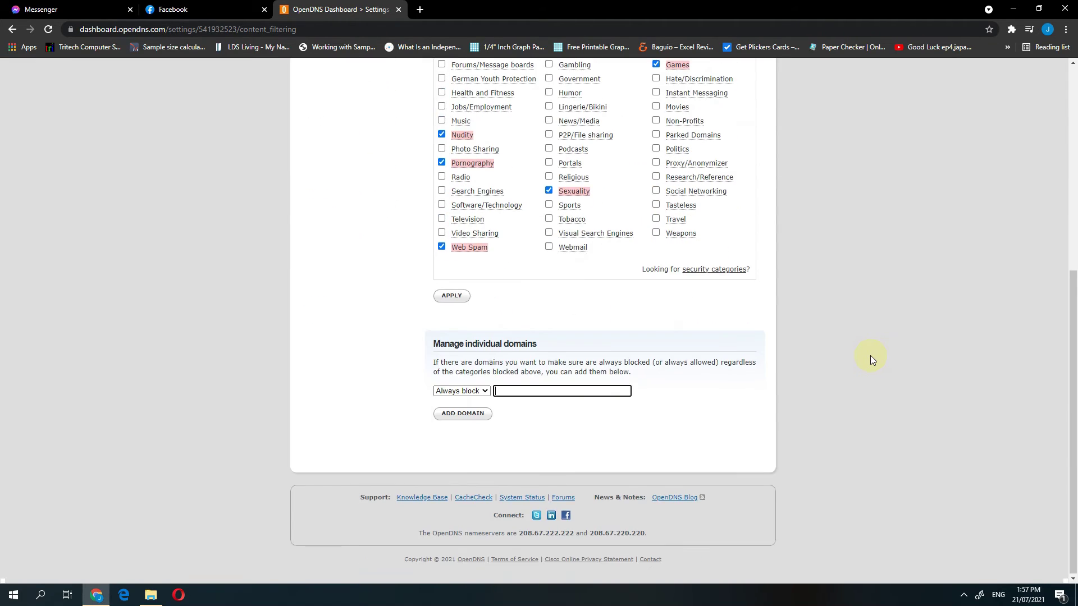
scroll(870, 356, up, 3)
scroll(870, 360, up, 3)
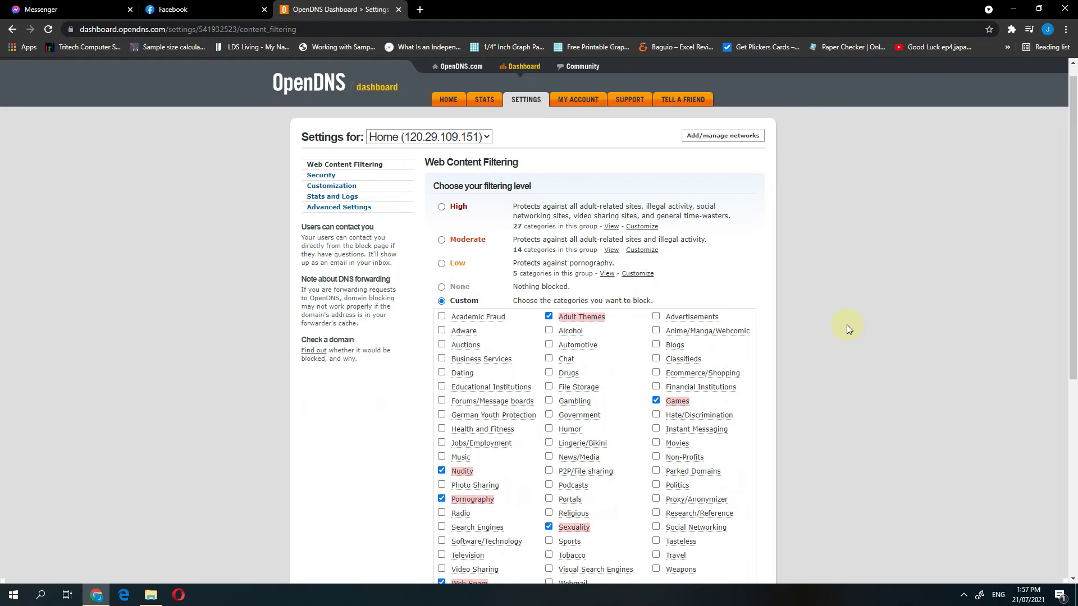
Step: Load 192.168.0.1 in a new tab and log in with the administrator user name and password
click(420, 10)
text(192)
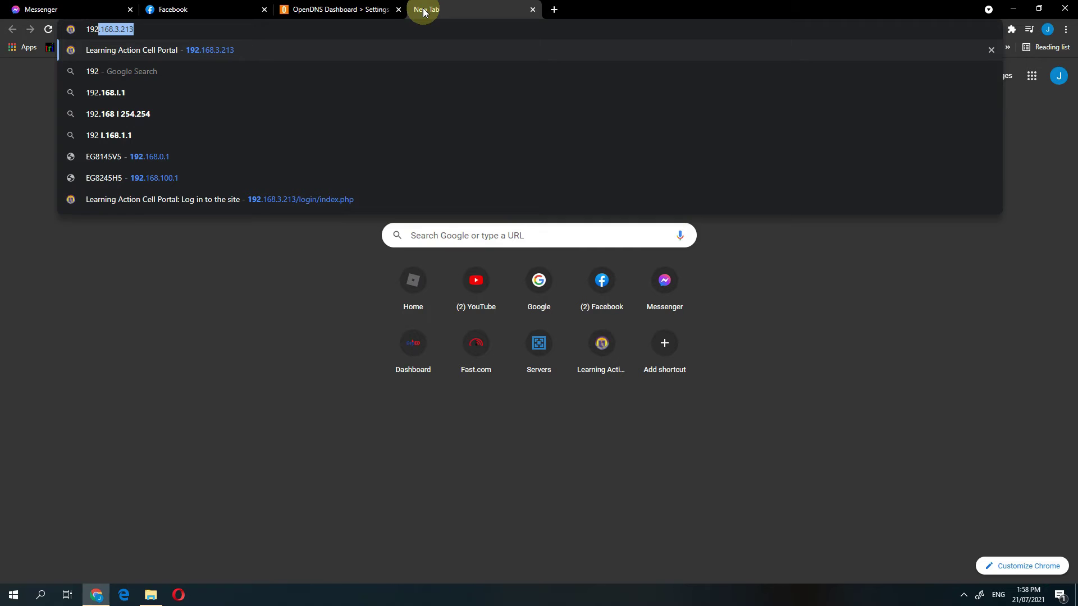
text(.1)
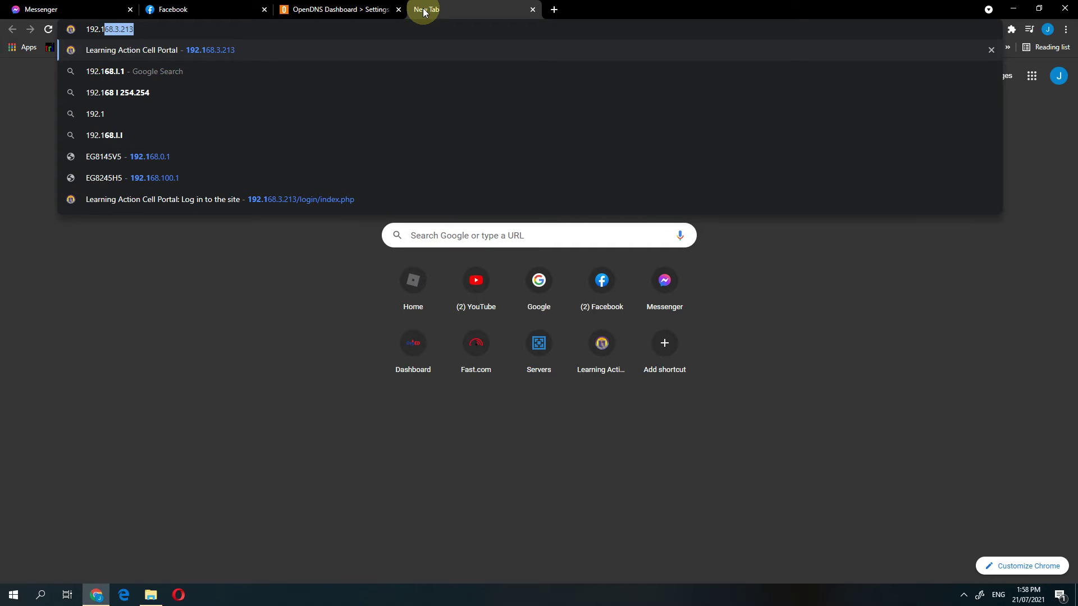
text(68.)
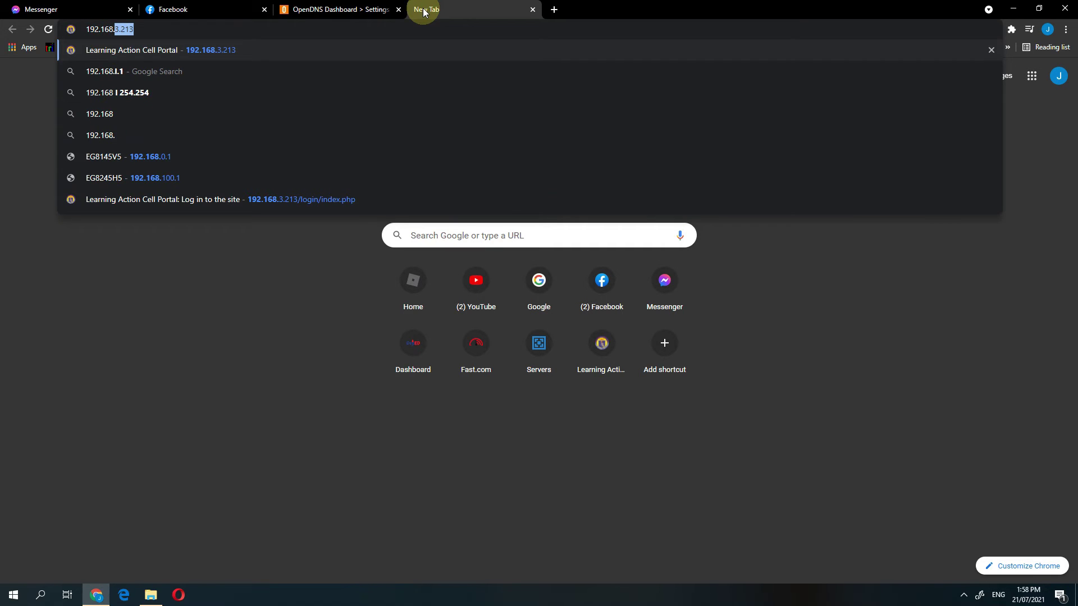
text(0.1)
key(Return)
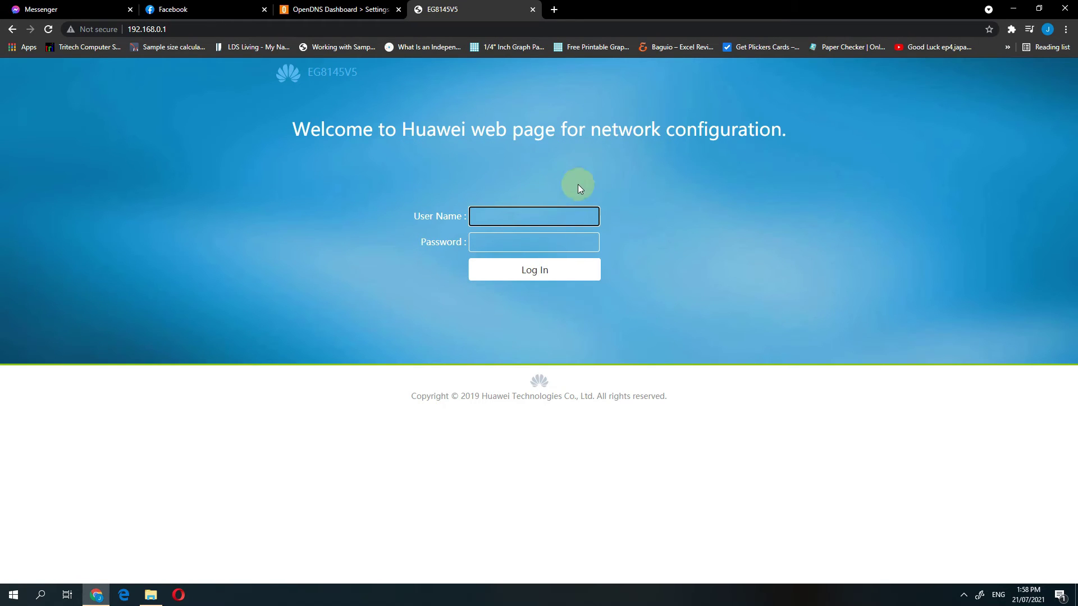
click(513, 211)
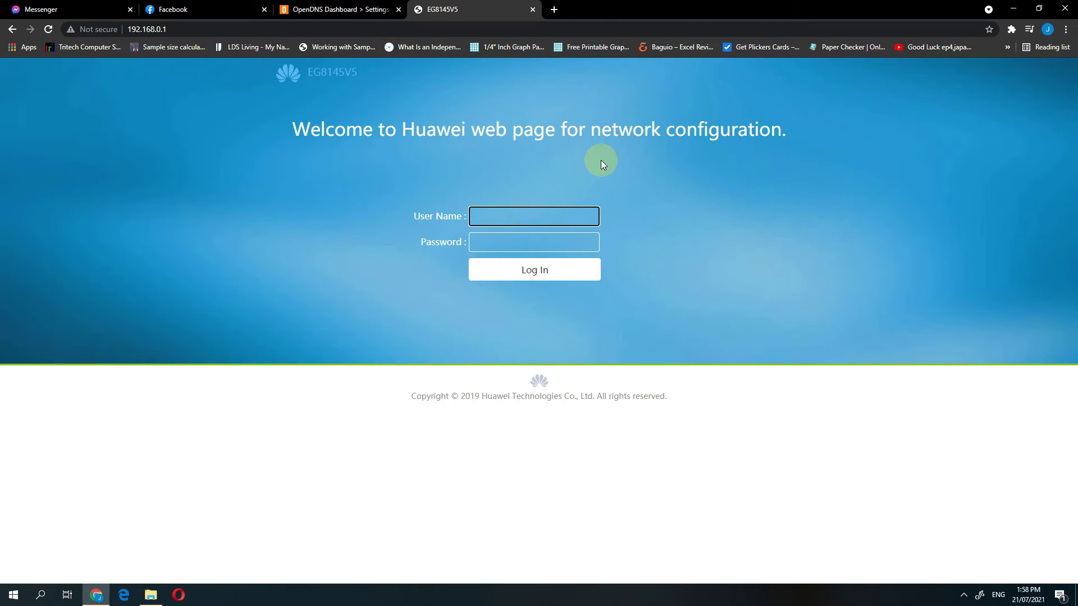
key(Tab)
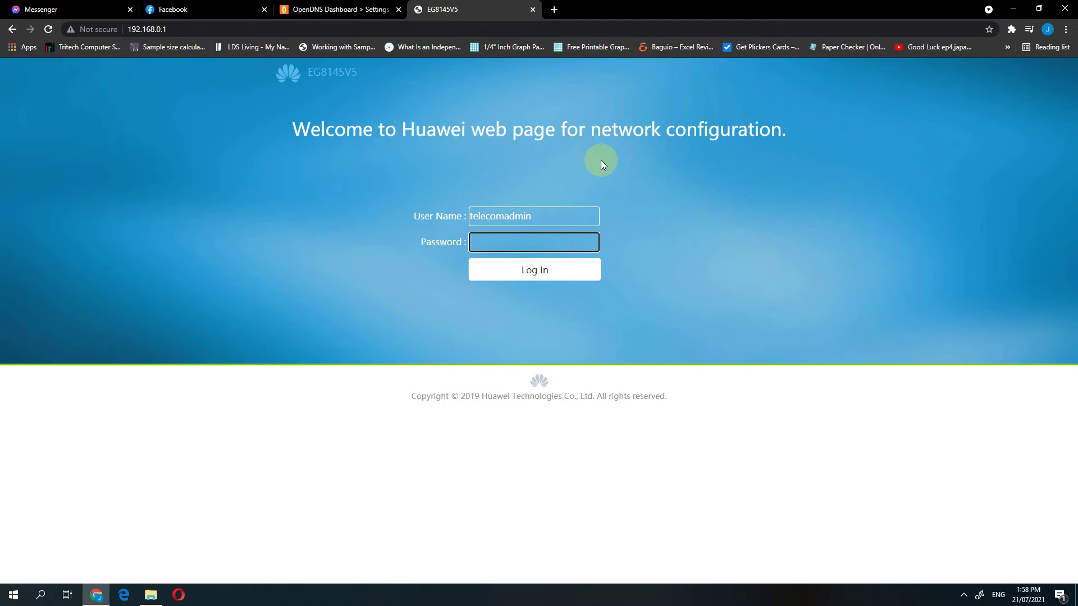
key(Return)
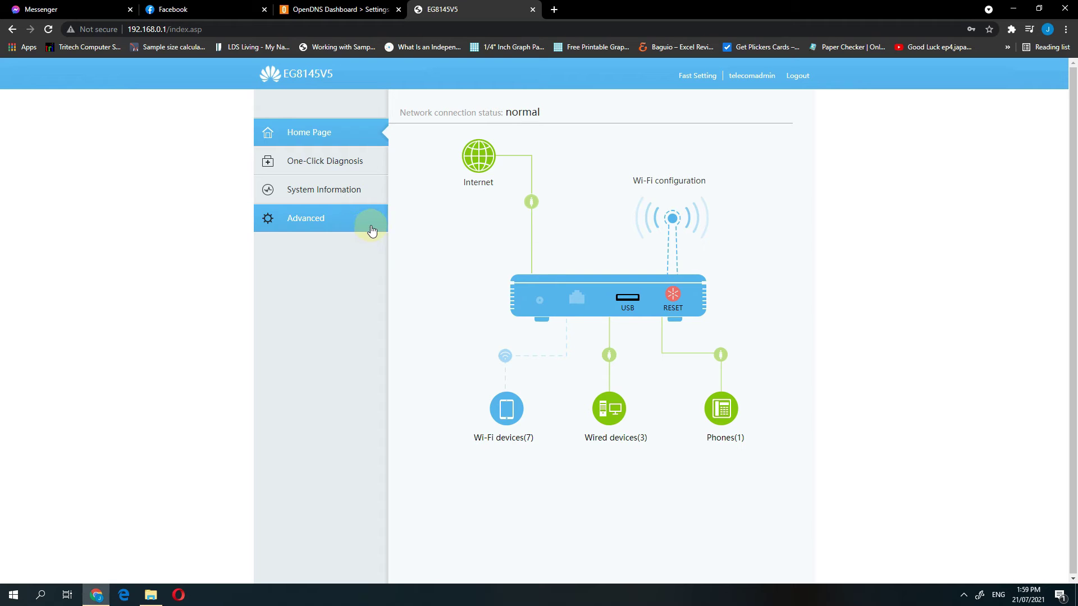
Step: Go to Advanced > LAN > DHCP Server and scroll to the empty primary and secondary DNS fields
click(304, 227)
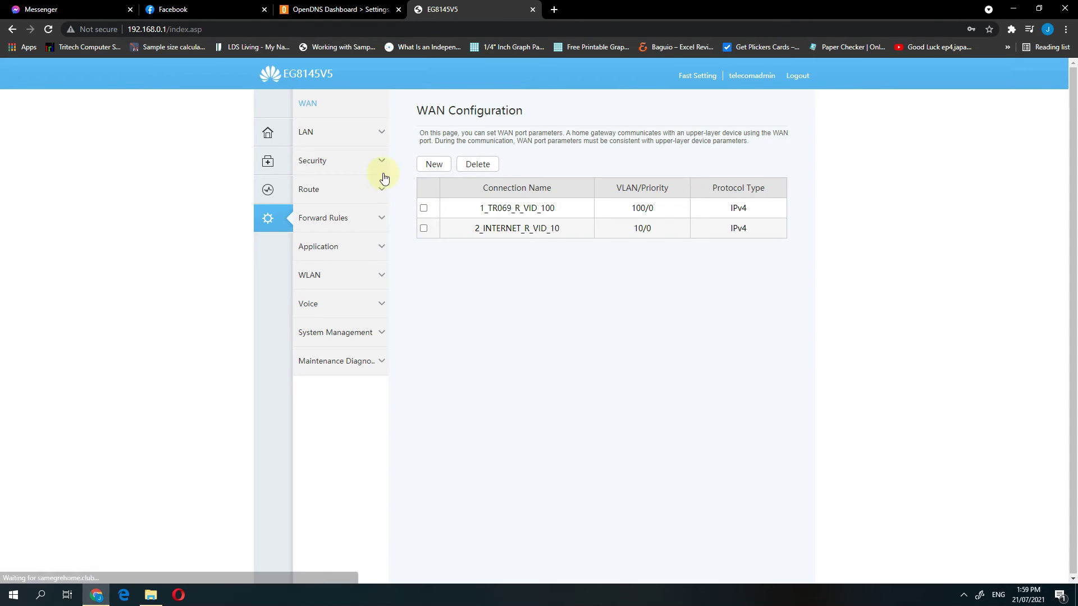
click(327, 135)
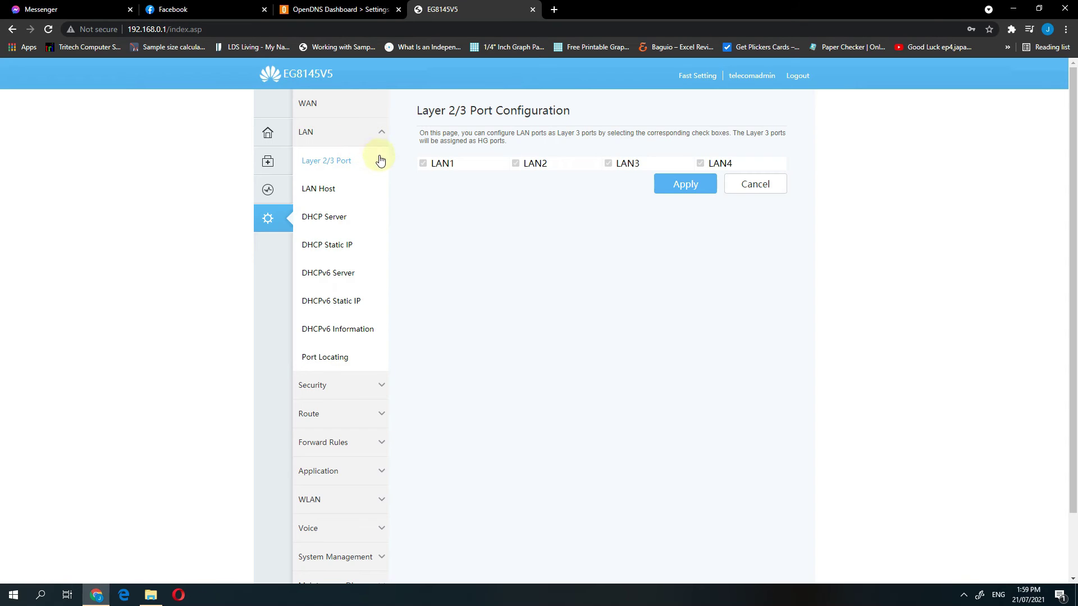
click(335, 224)
scroll(845, 229, down, 2)
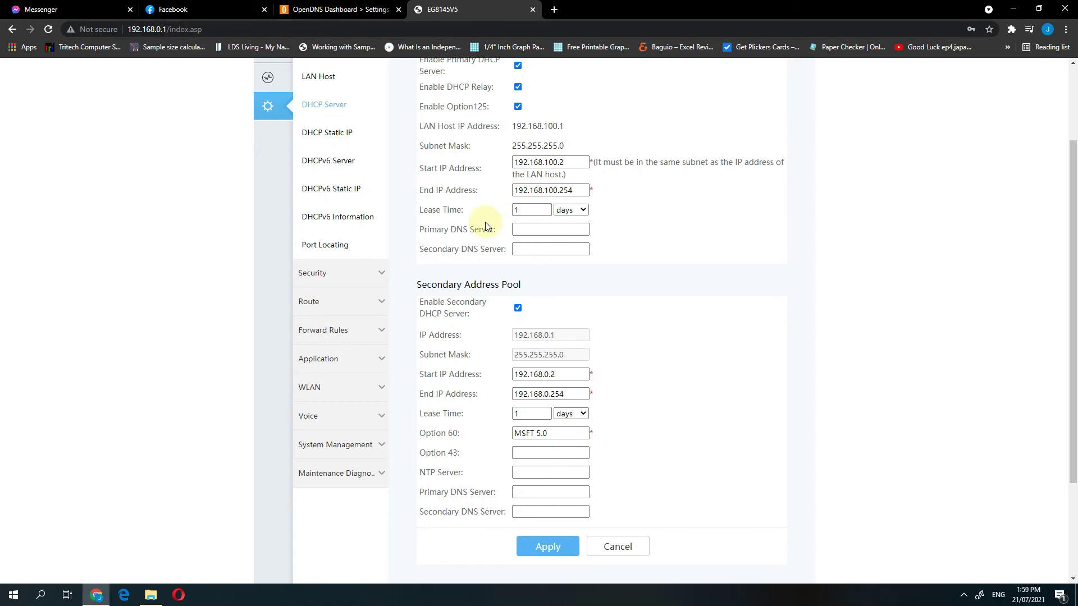
scroll(584, 221, down, 3)
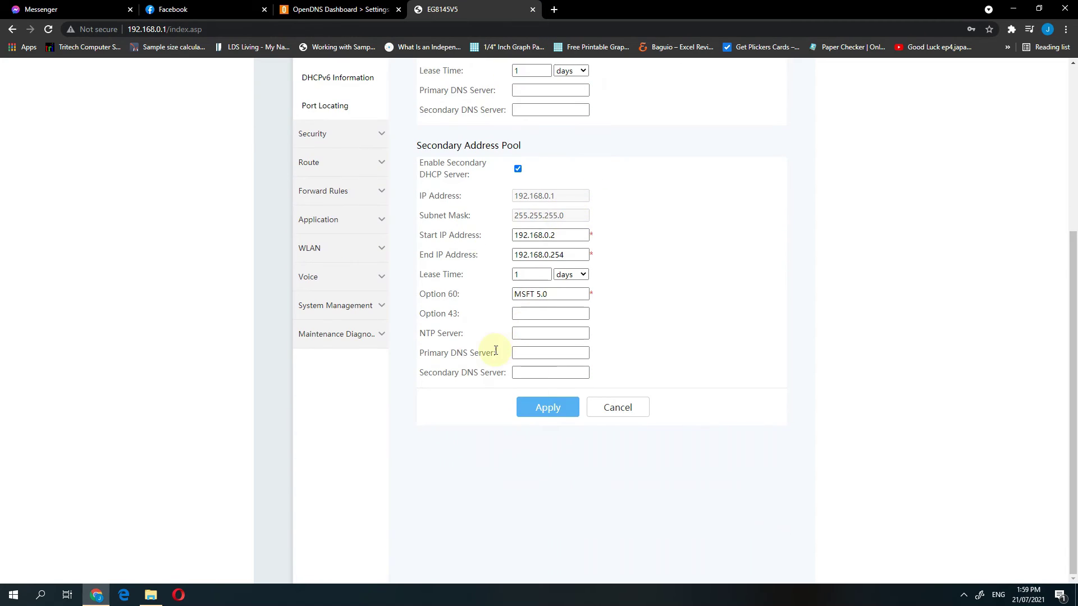
scroll(494, 225, up, 3)
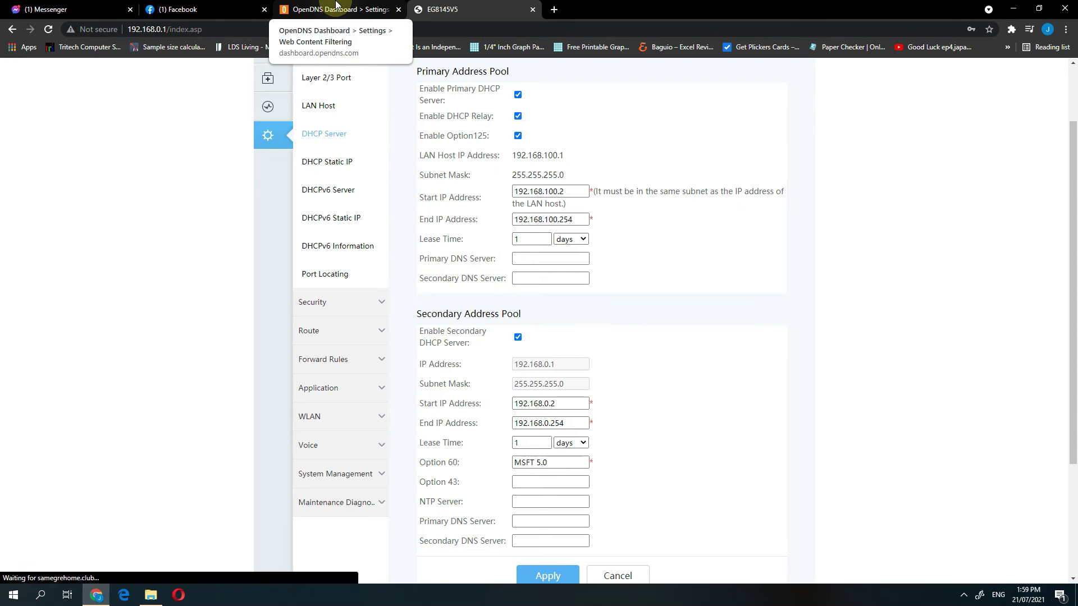
scroll(548, 255, down, 3)
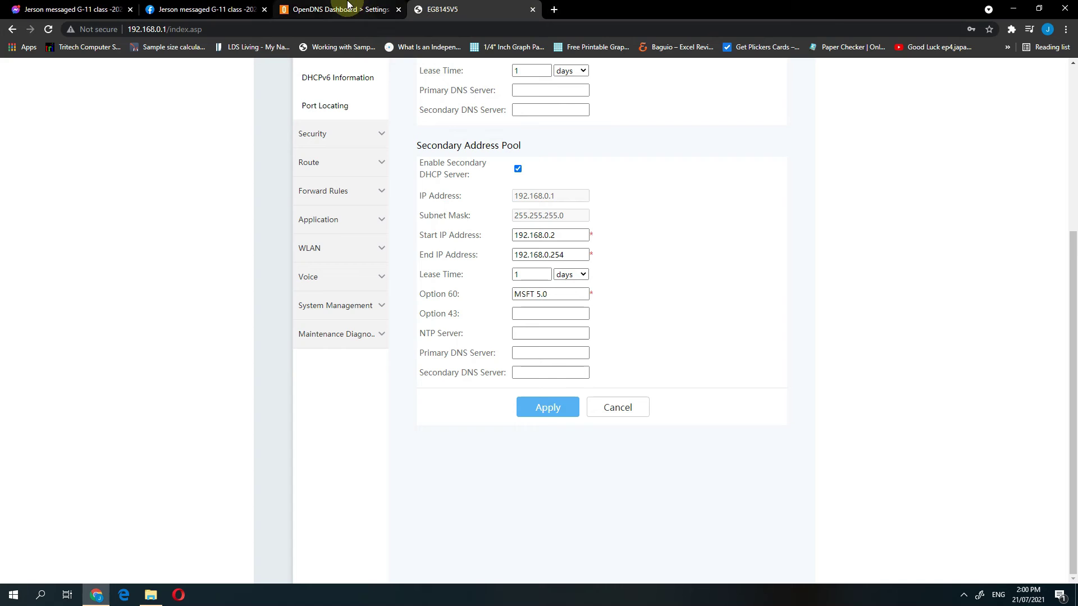
Step: Search Google for 'open dns ip address' and copy 208.67.222.222 from the result snippet
click(553, 11)
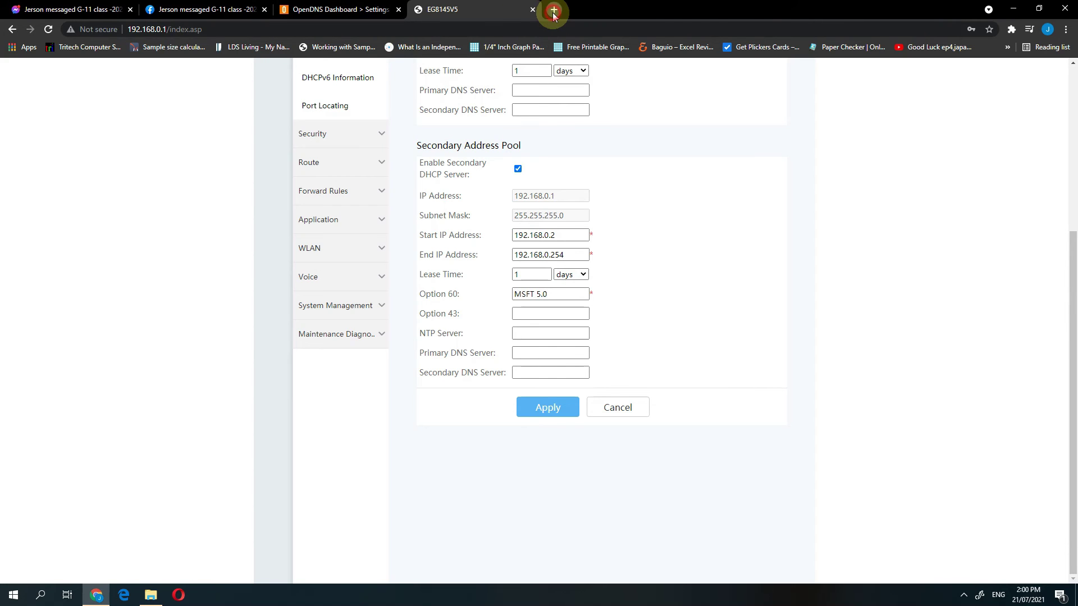
text(goo)
text(opn)
key(BackSpace)
text(en dns)
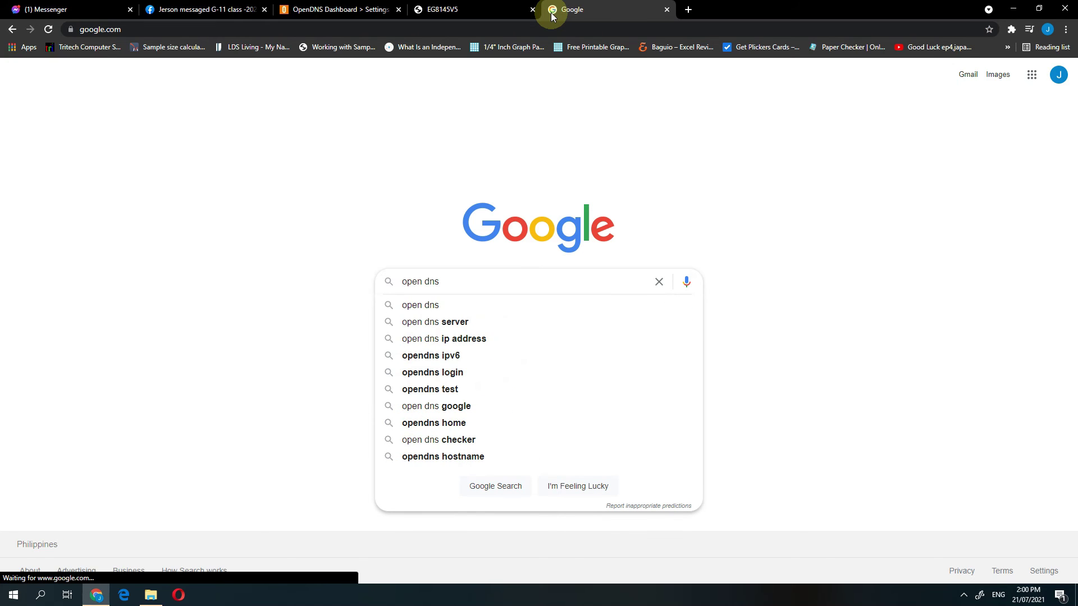
key(Down)
key(Down)
key(Down)
key(Return)
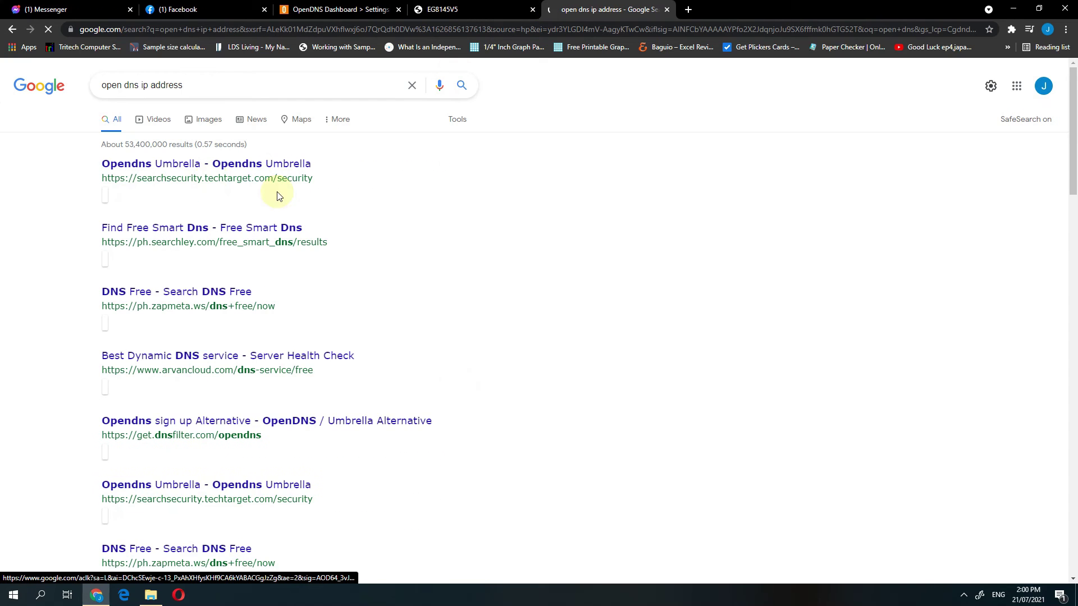
scroll(411, 193, down, 8)
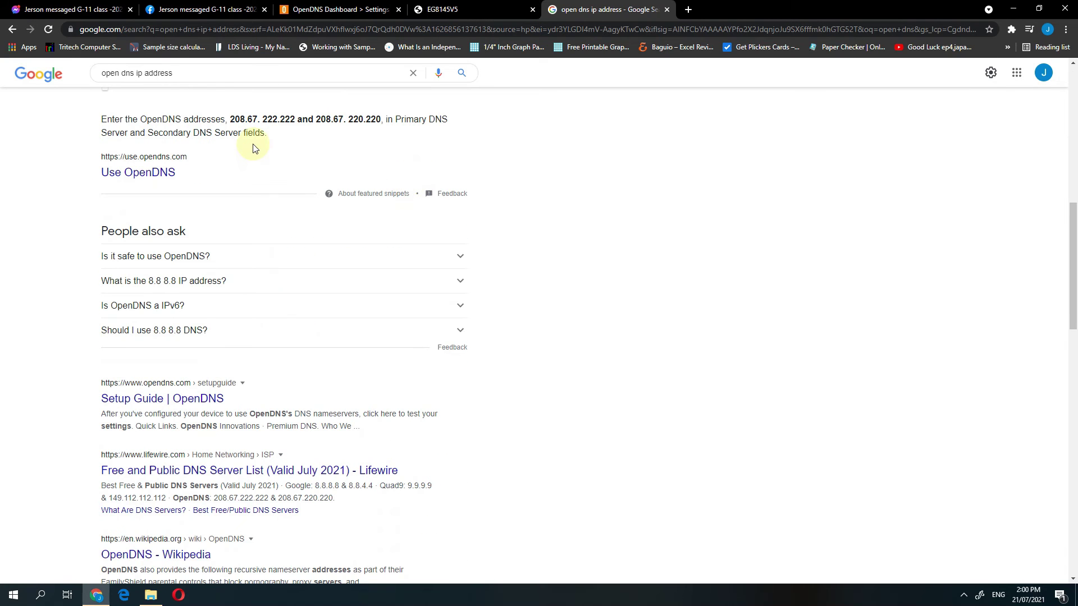
drag(231, 119, 295, 119)
key(ctrl+c)
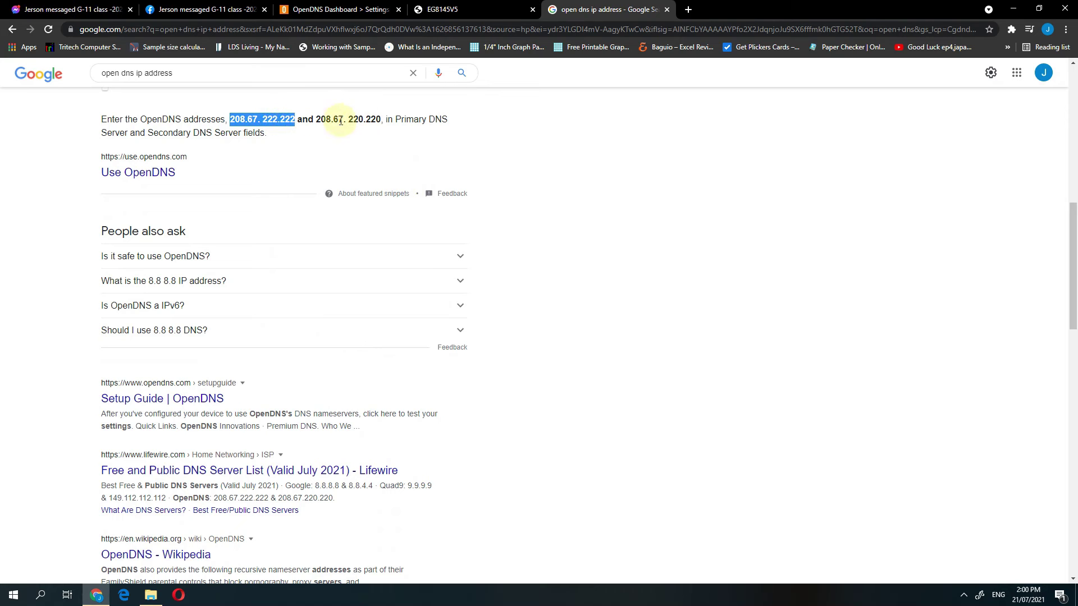
click(456, 9)
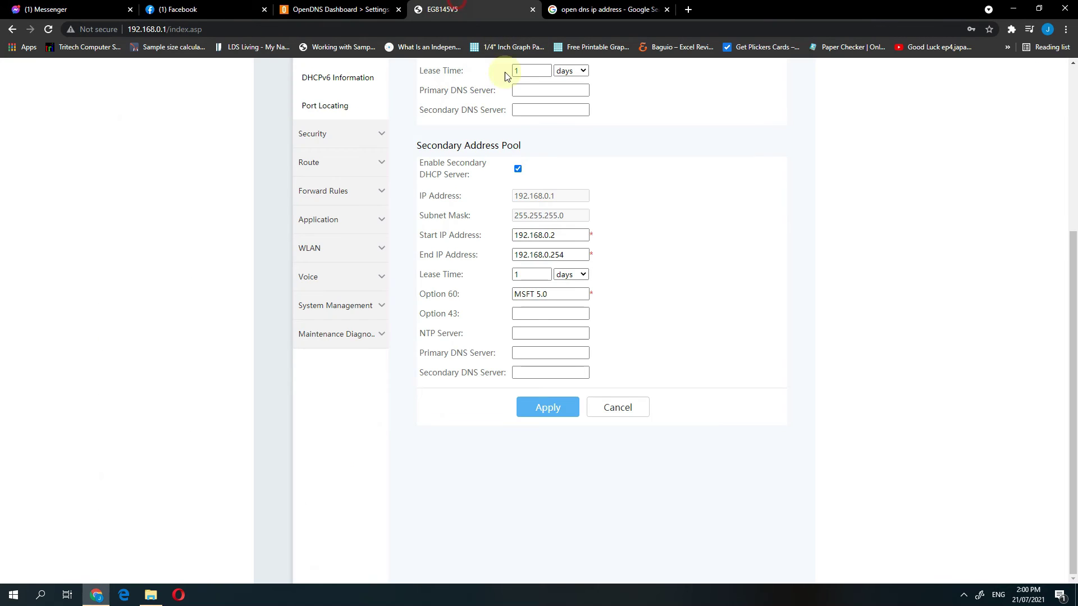
Step: Paste 208.67.222.222 into the first pool's Primary DNS Server, removing the stray space
scroll(517, 101, up, 1)
click(535, 142)
key(ctrl+v)
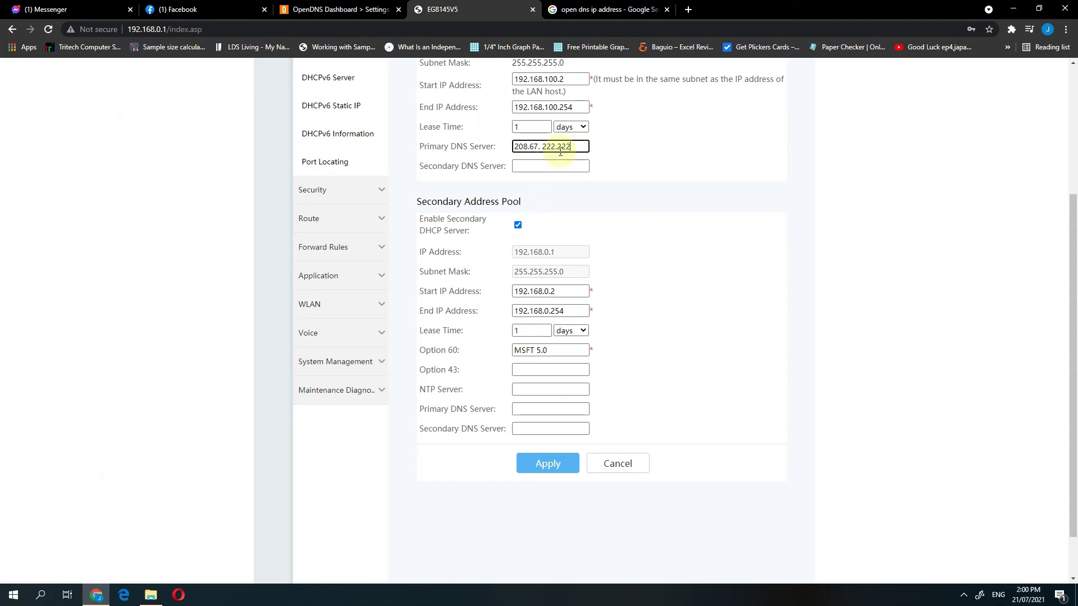
click(541, 146)
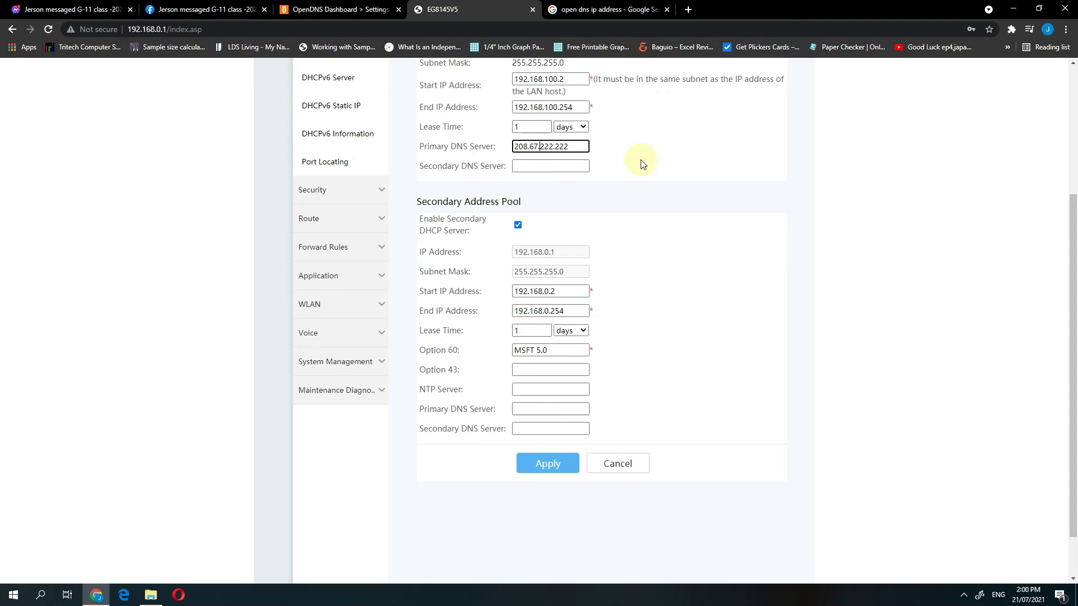
key(BackSpace)
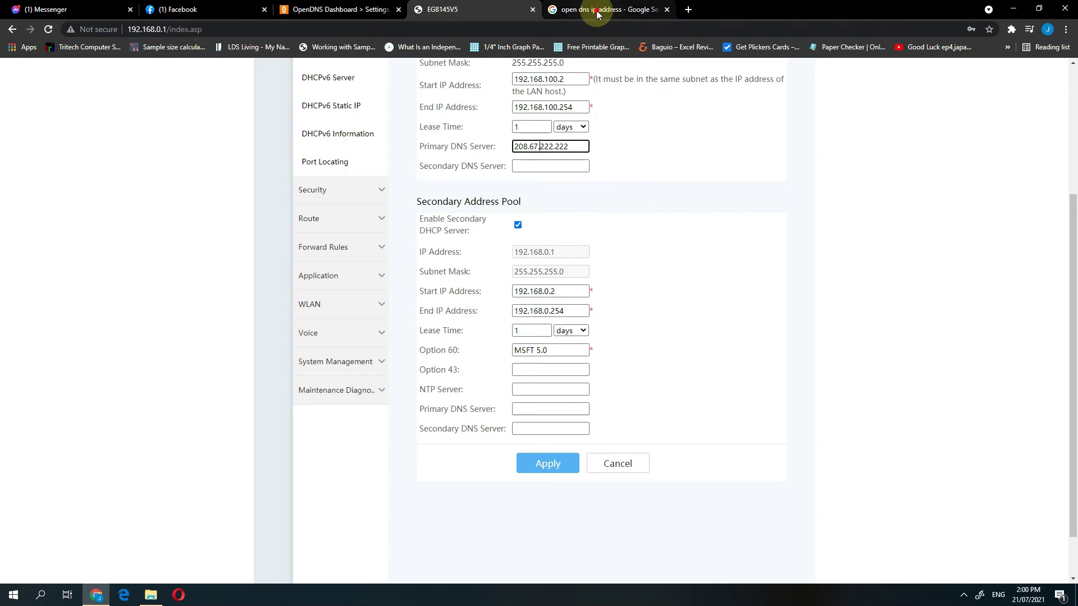
Step: Copy 208.67.220.220 from the search results into the first pool's Secondary DNS Server, fixing its typos
click(595, 10)
drag(315, 120, 380, 128)
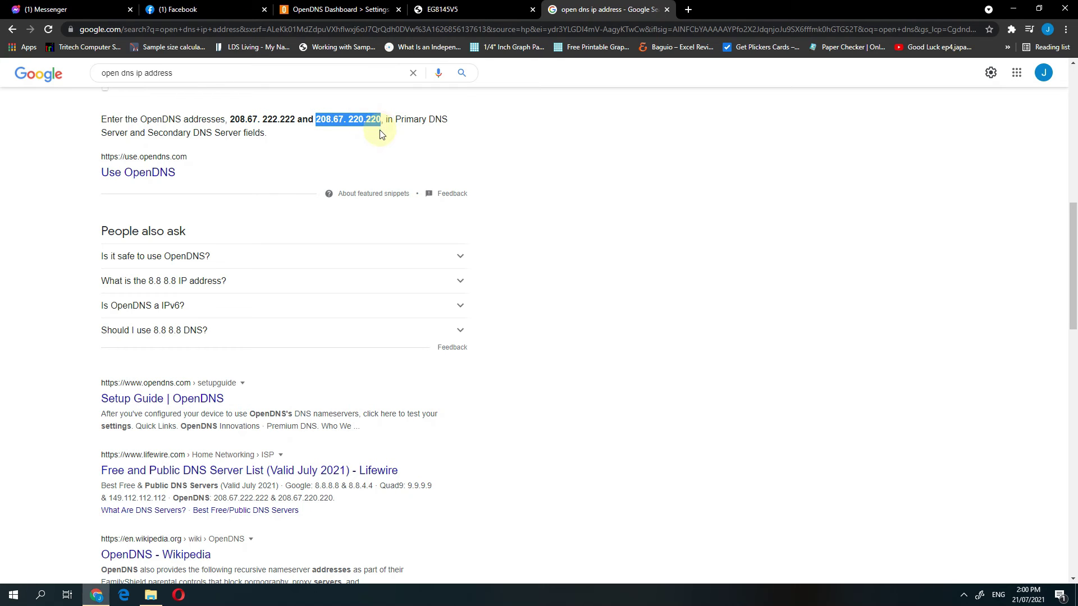
click(441, 10)
click(531, 166)
text(208.67. 220.220)
click(541, 167)
key(BackSpace)
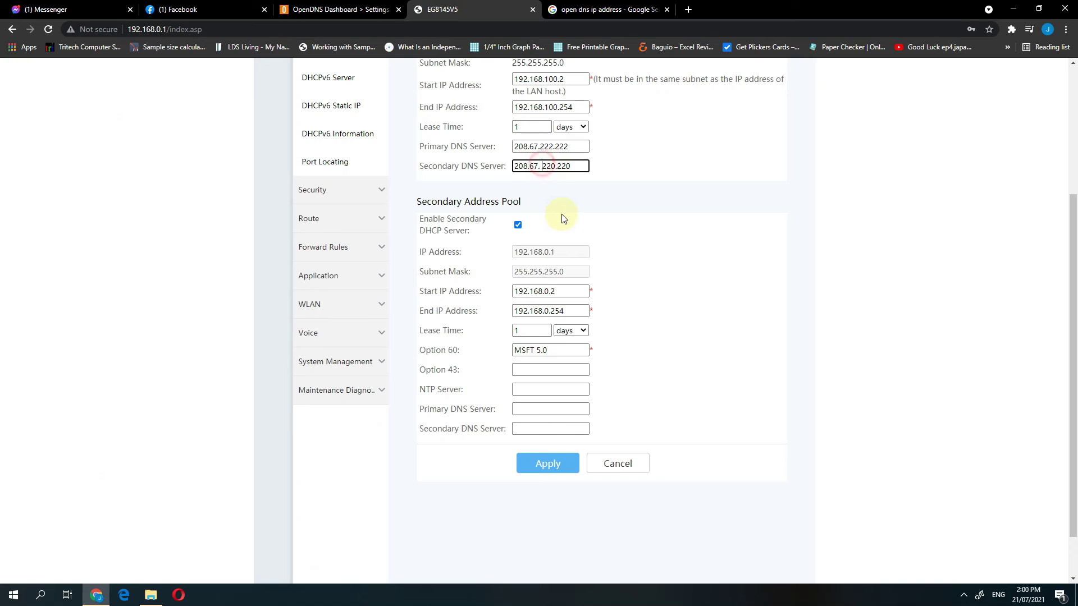
click(538, 168)
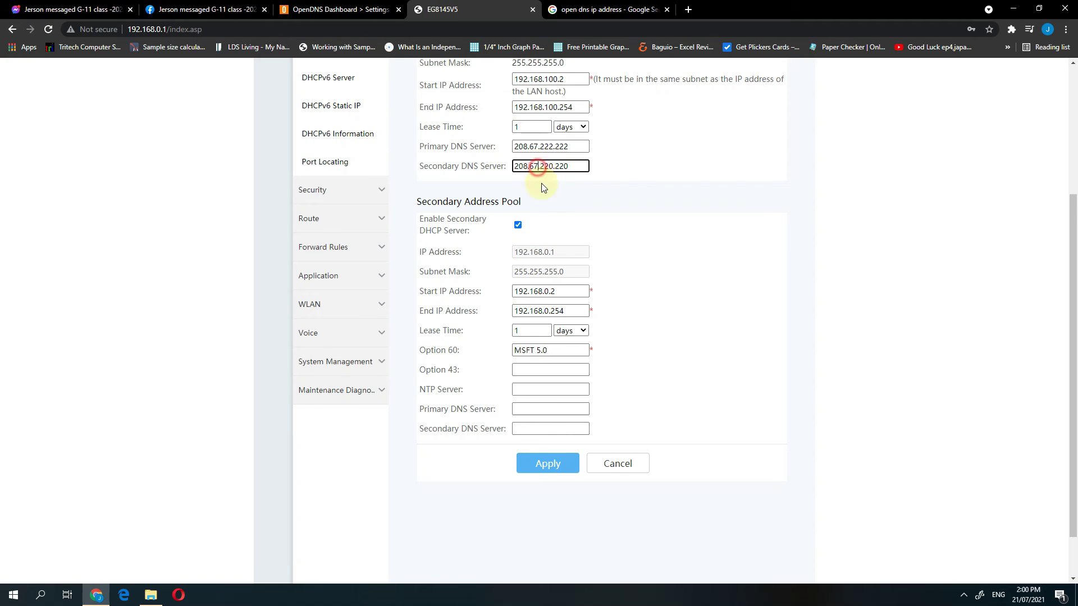
text(7)
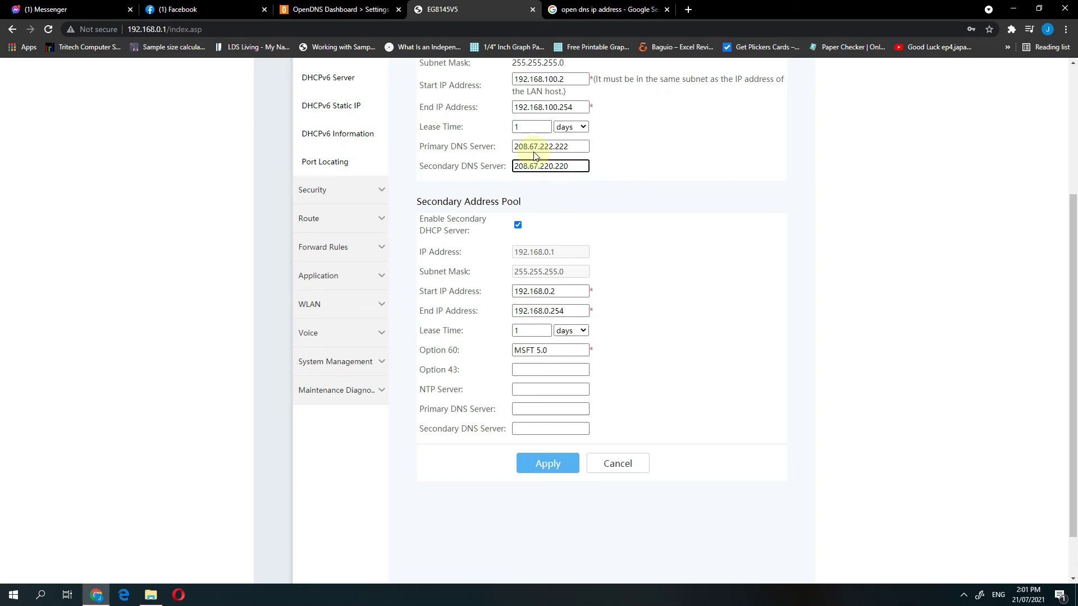
Step: Copy 208.67.222.222 and 208.67.220.220 into the second pool's primary and secondary DNS fields
drag(514, 147, 566, 147)
click(531, 409)
text(208.67.222.222)
drag(585, 166, 511, 169)
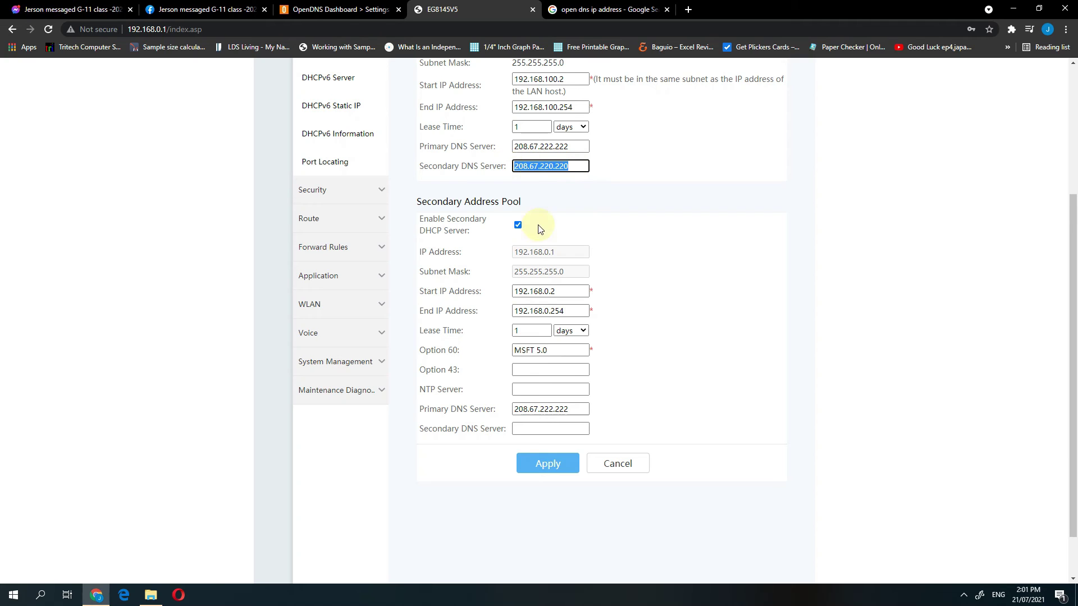
click(548, 429)
text(208.67.220.220)
Step: Apply the DHCP DNS changes, confirm the saved OpenDNS values, and return to the OpenDNS Dashboard
click(757, 311)
scroll(774, 245, down, 1)
scroll(765, 234, up, 3)
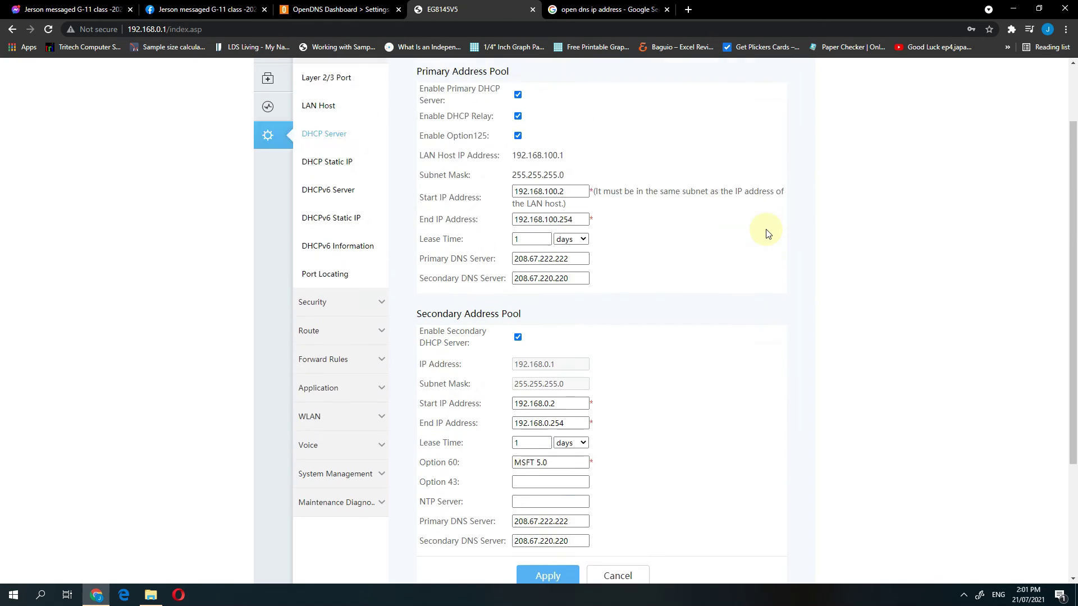
scroll(766, 234, down, 3)
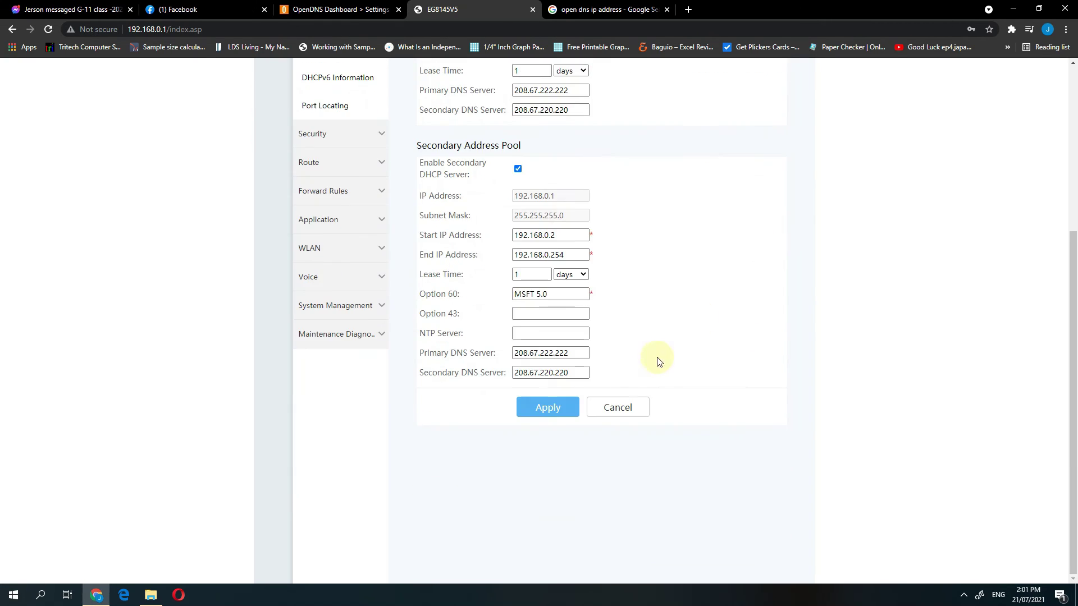
click(553, 410)
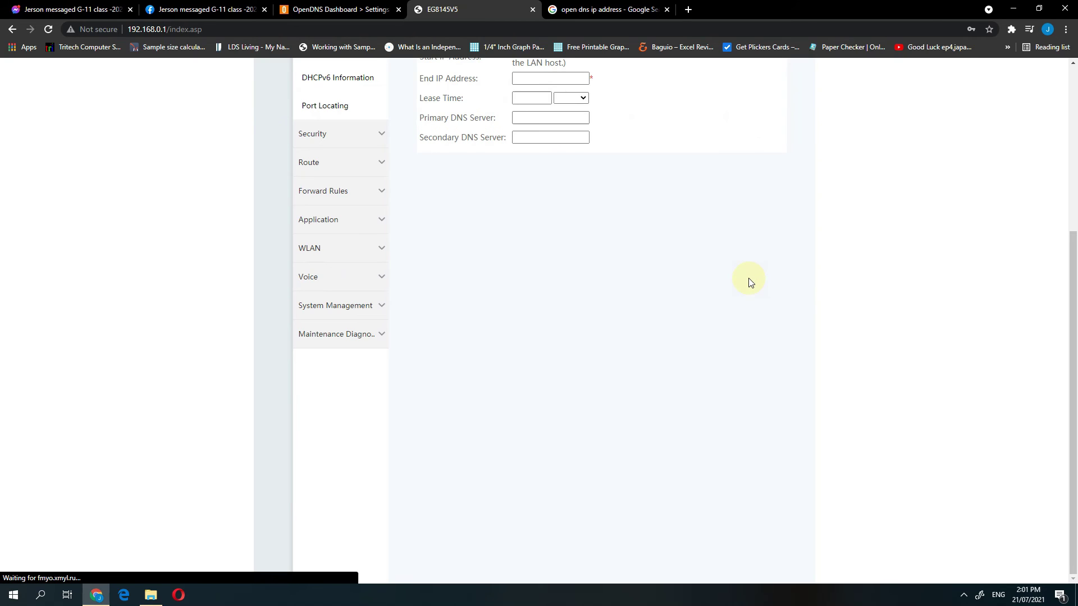
scroll(741, 267, down, 3)
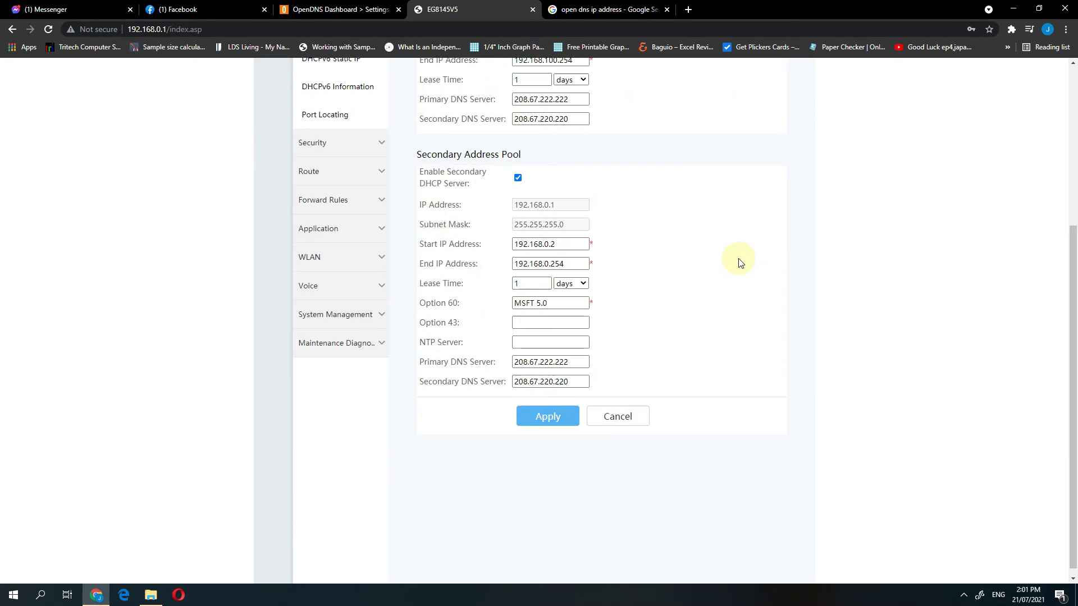
scroll(741, 263, up, 4)
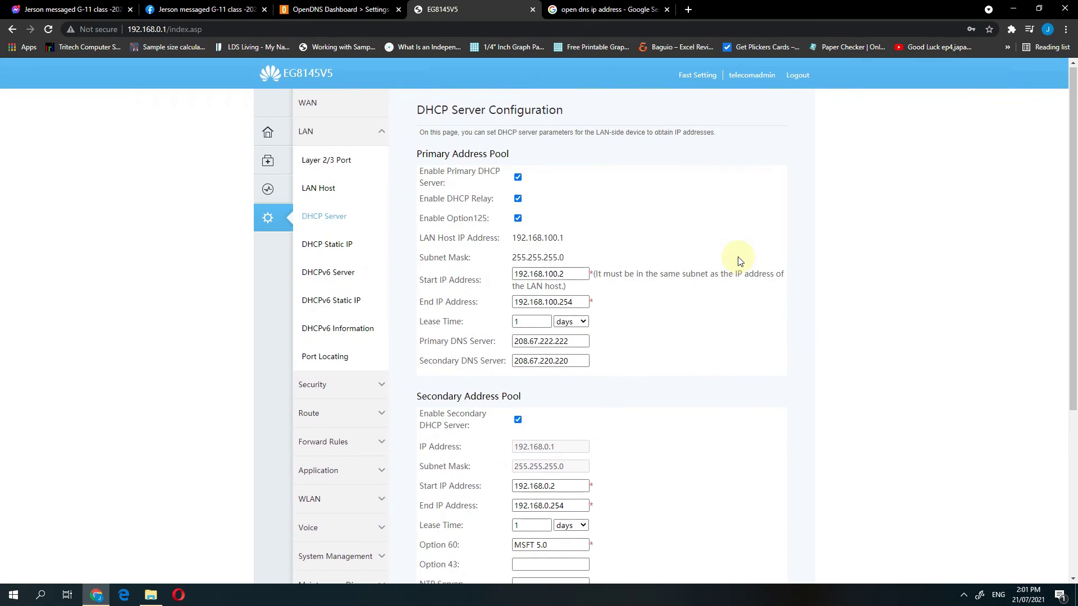
scroll(740, 261, down, 4)
scroll(740, 262, up, 1)
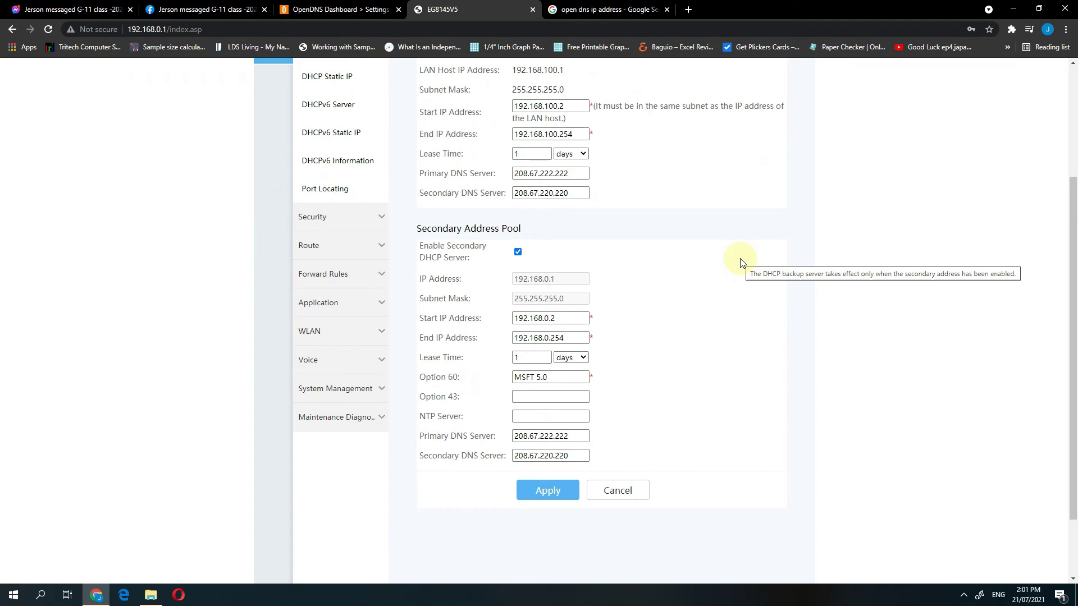
click(348, 6)
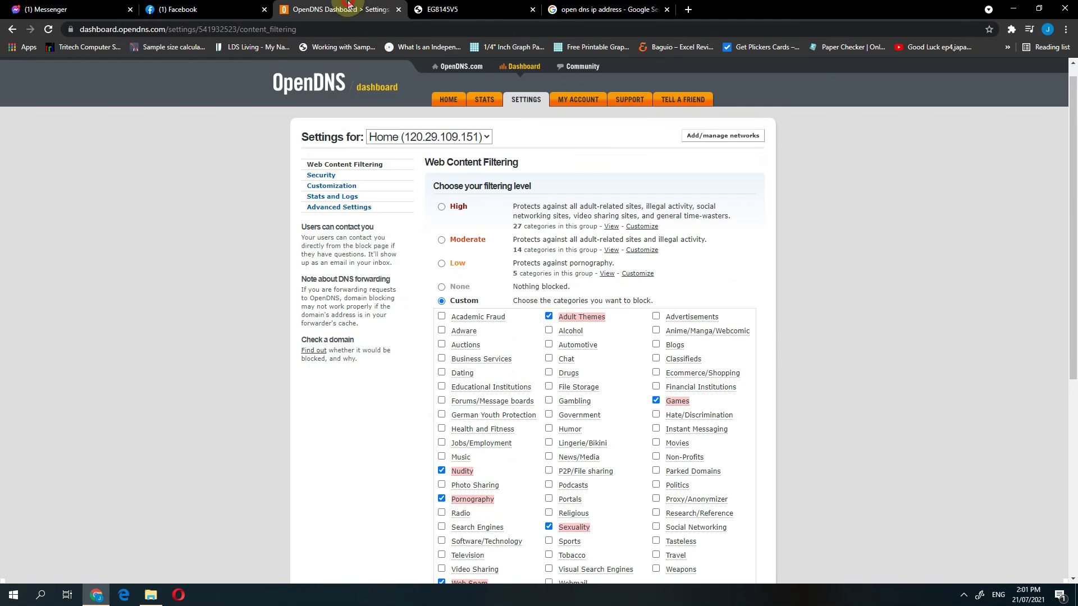
Step: Open a new incognito window and try loading pornhub.com
scroll(752, 253, down, 3)
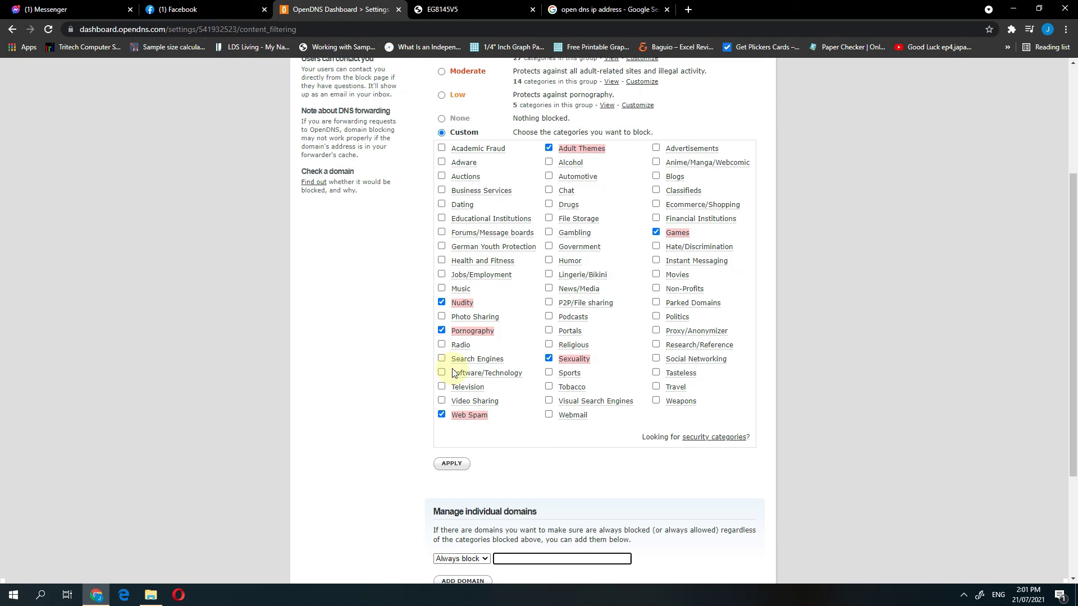
click(1066, 30)
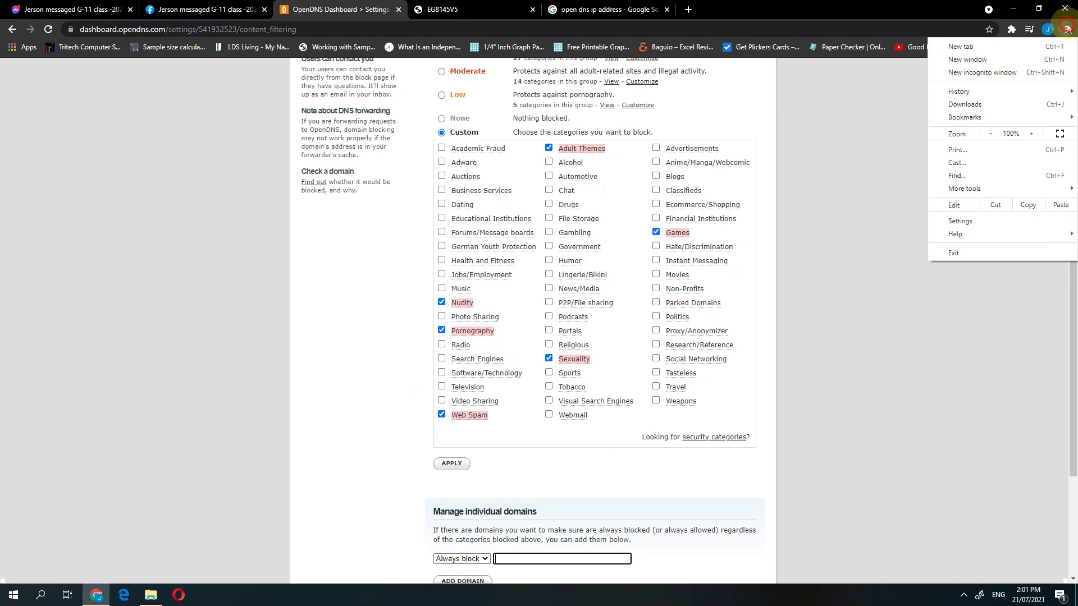
click(1000, 76)
text(por)
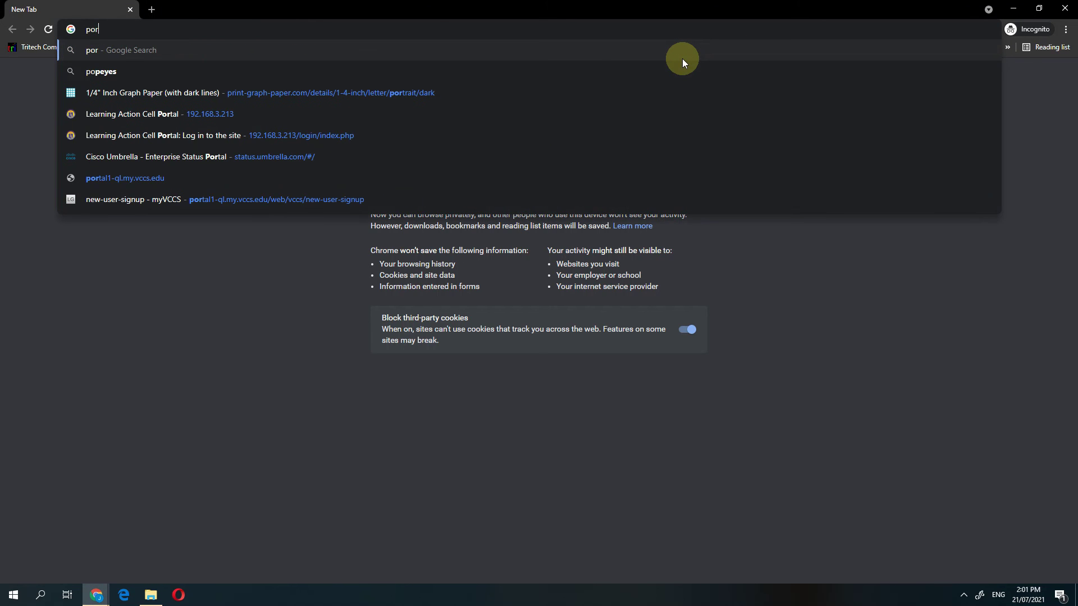
text(nhub)
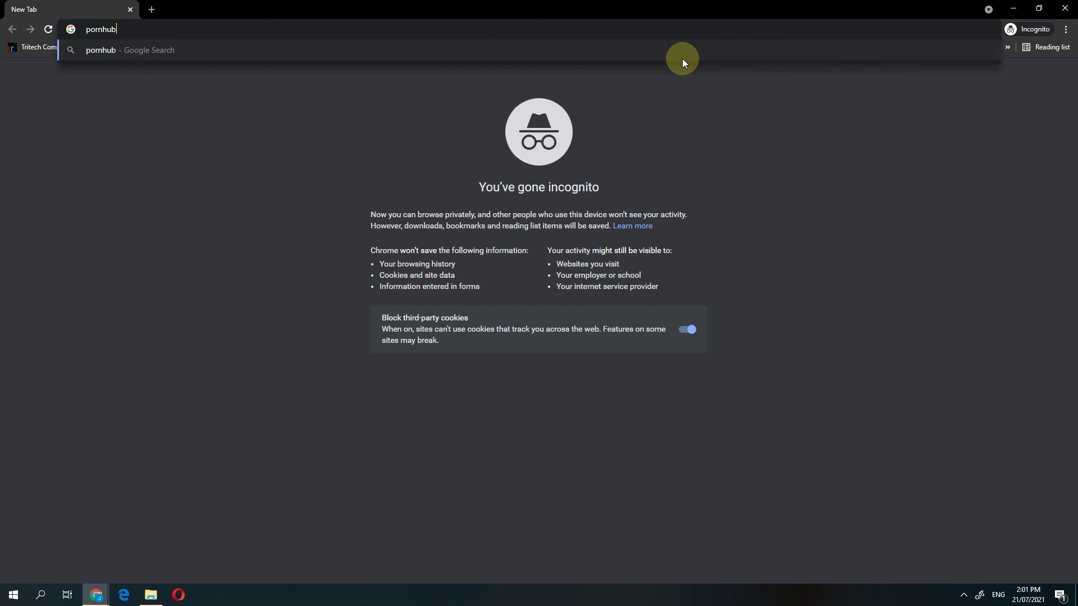
text(.com)
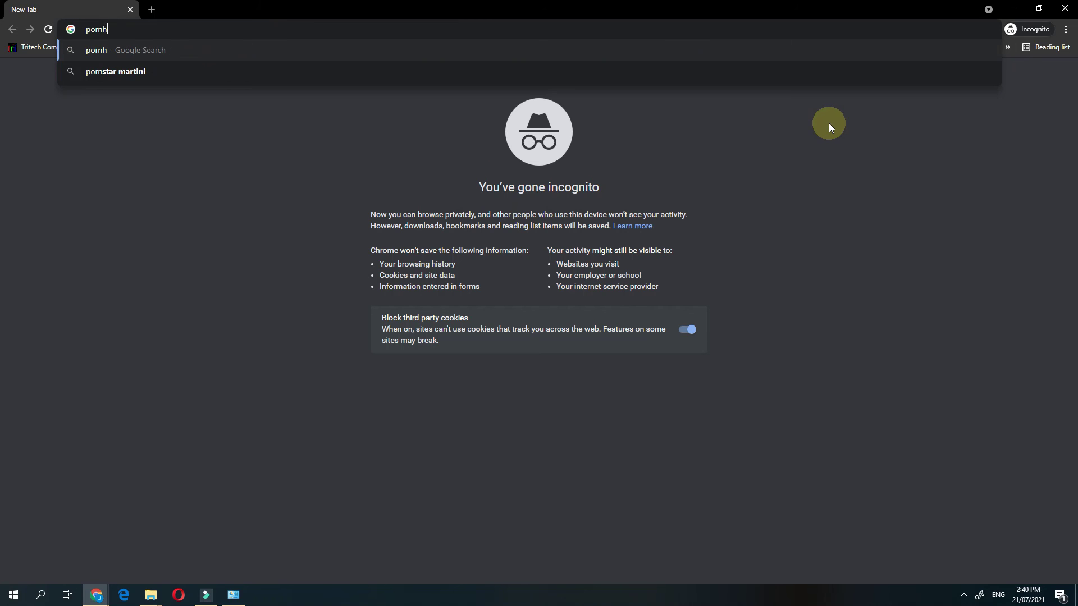
text(hub)
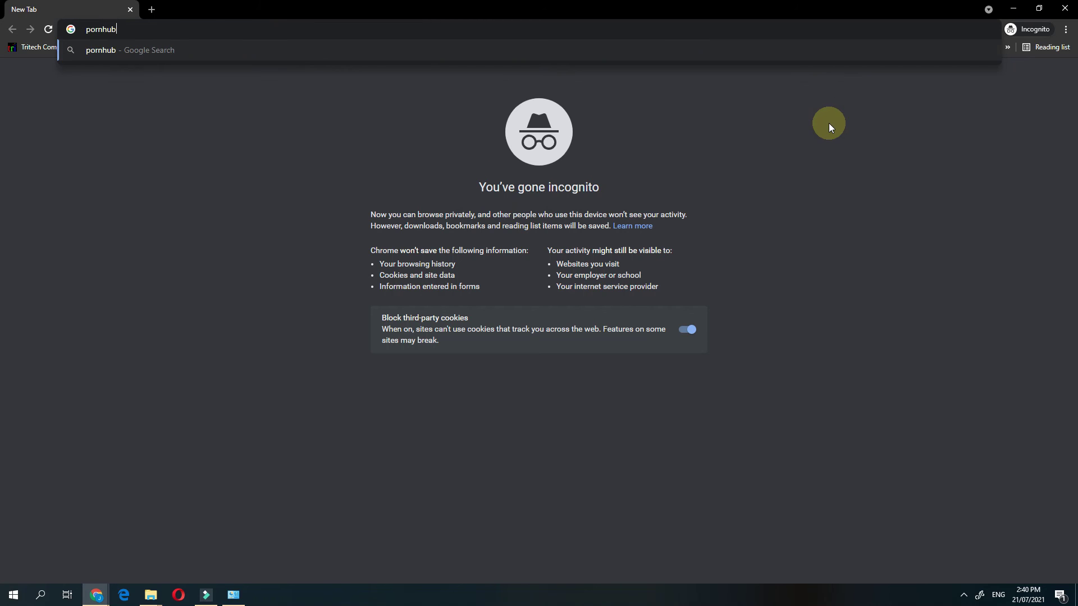
text(.com)
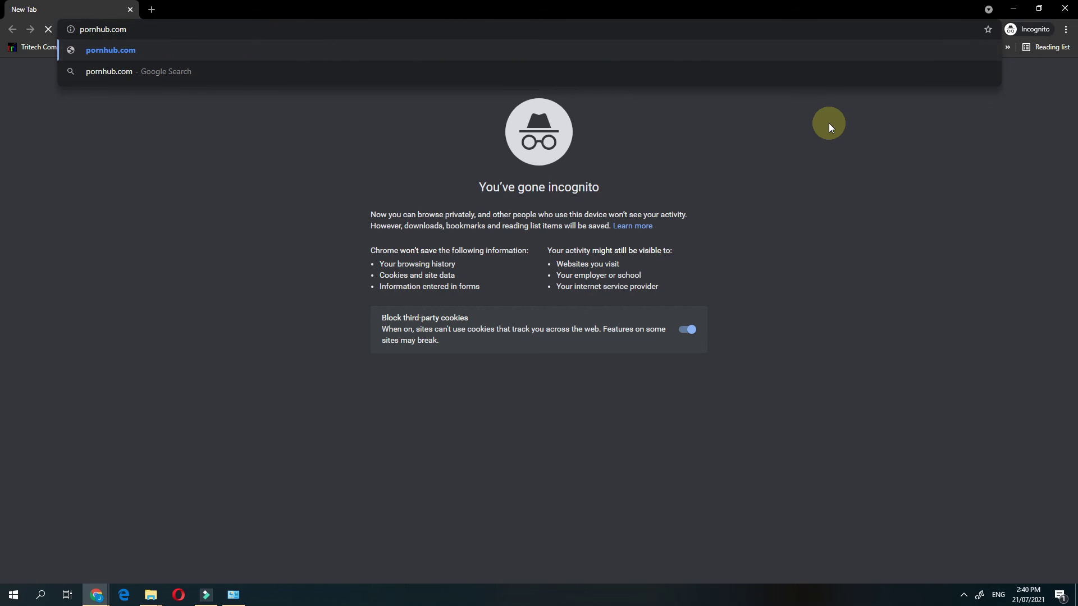
key(Return)
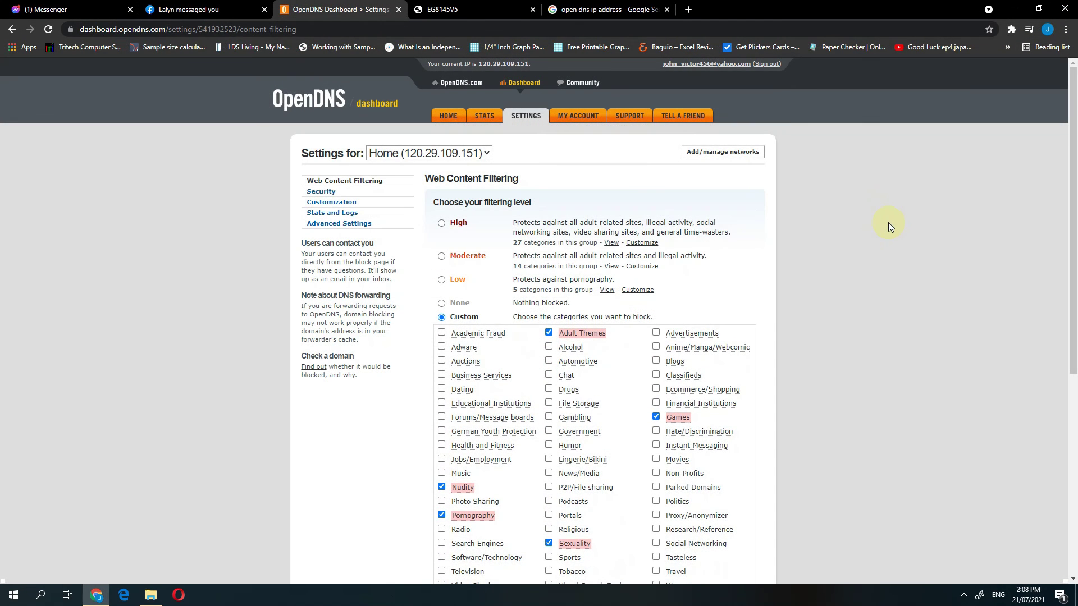
Step: Launch OpenDNS Updater, switch its network from Converge to Home, and run Update now
key(super)
text(open)
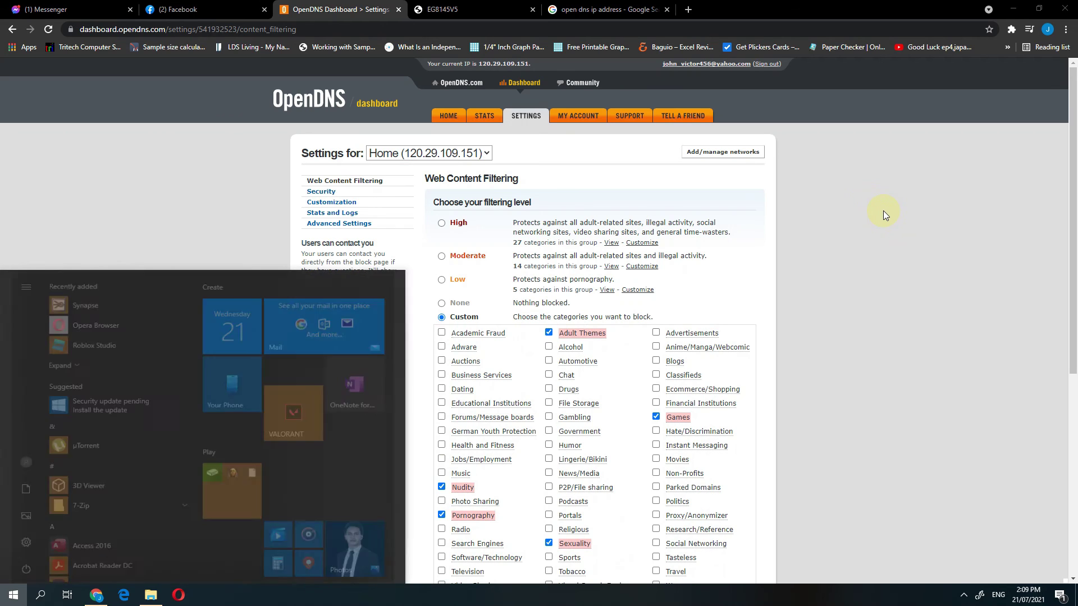
click(213, 318)
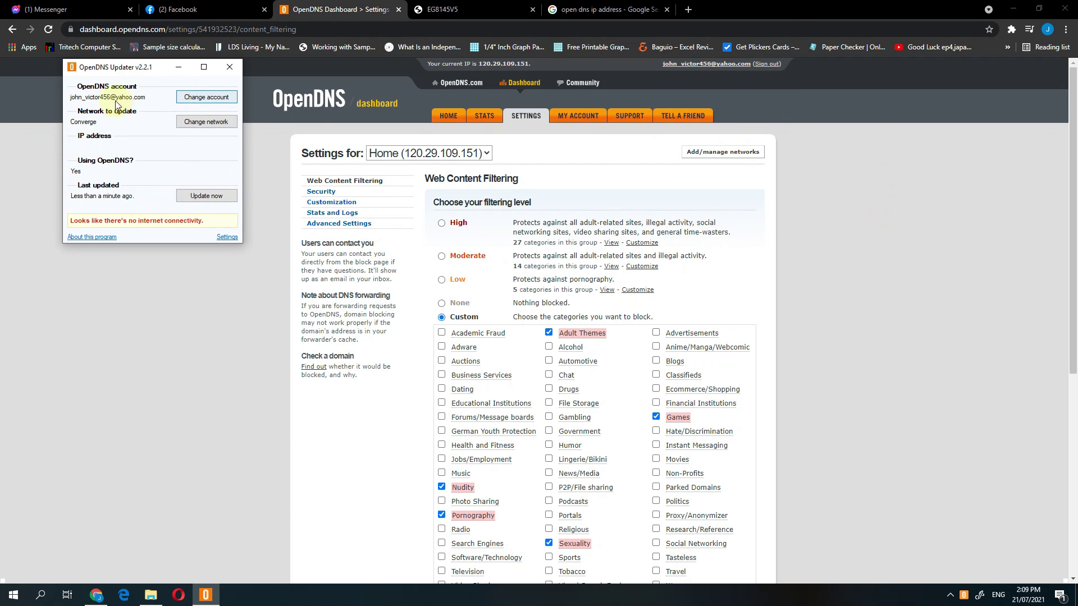
click(202, 124)
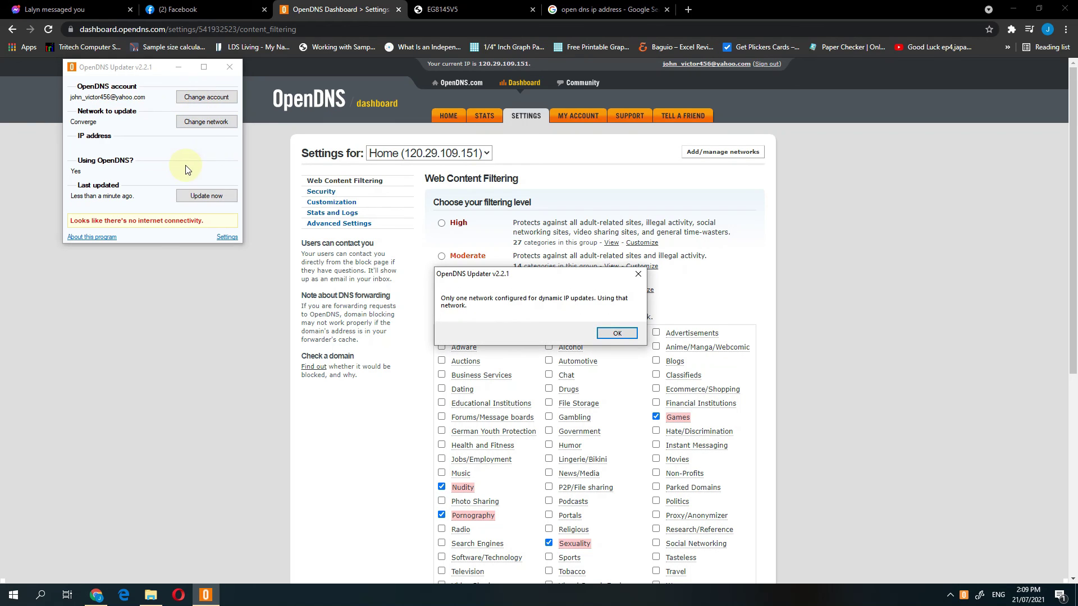
click(615, 333)
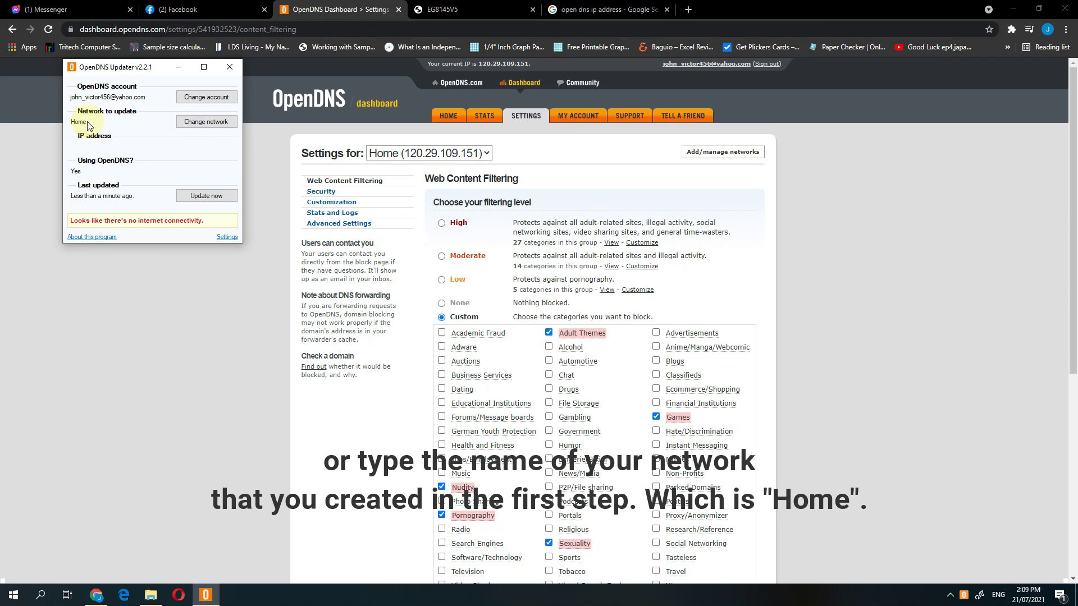
click(205, 197)
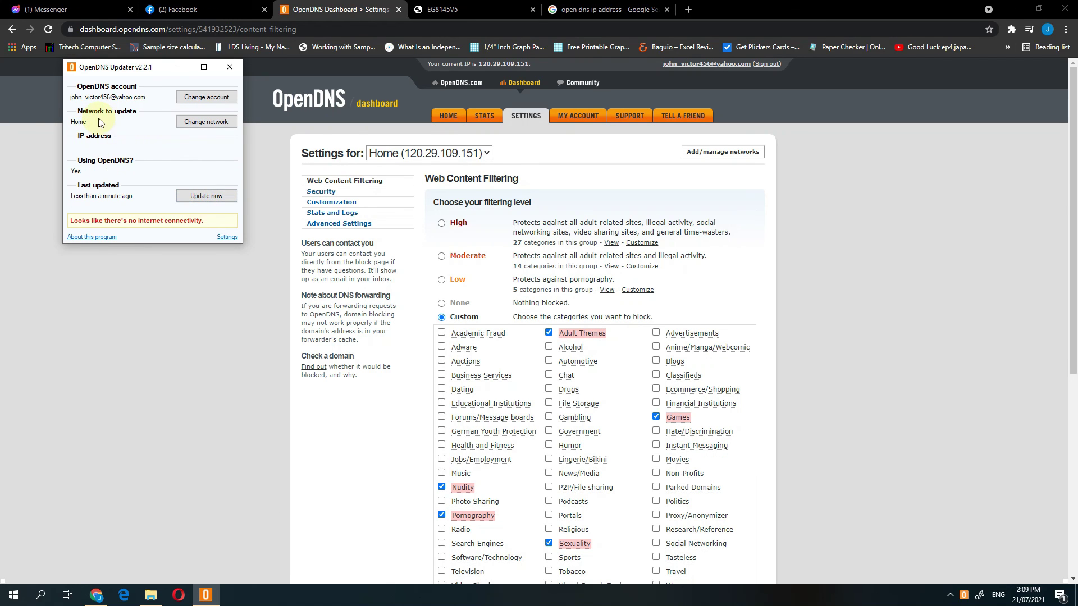